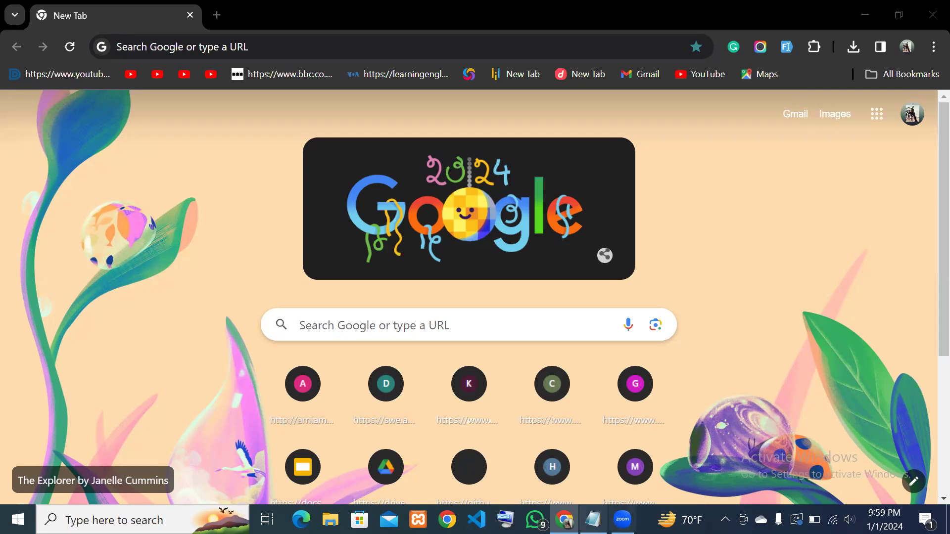
# Step: Switch to the Office 2019 notes in Notepad and copy the First Step link to the Microsoft download page
pyautogui.click(593, 520)
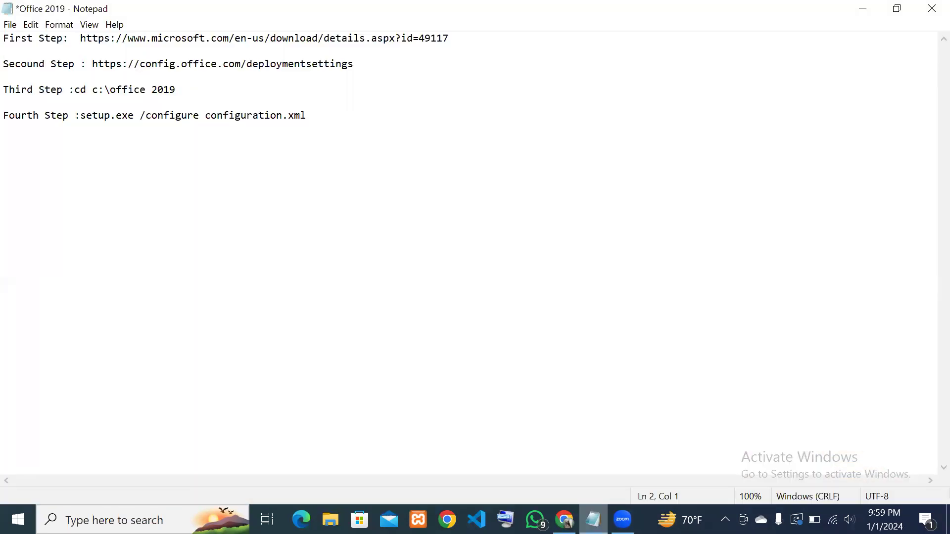
pyautogui.click(79, 38)
pyautogui.doubleClick(234, 38)
pyautogui.click(234, 39)
pyautogui.doubleClick(234, 38)
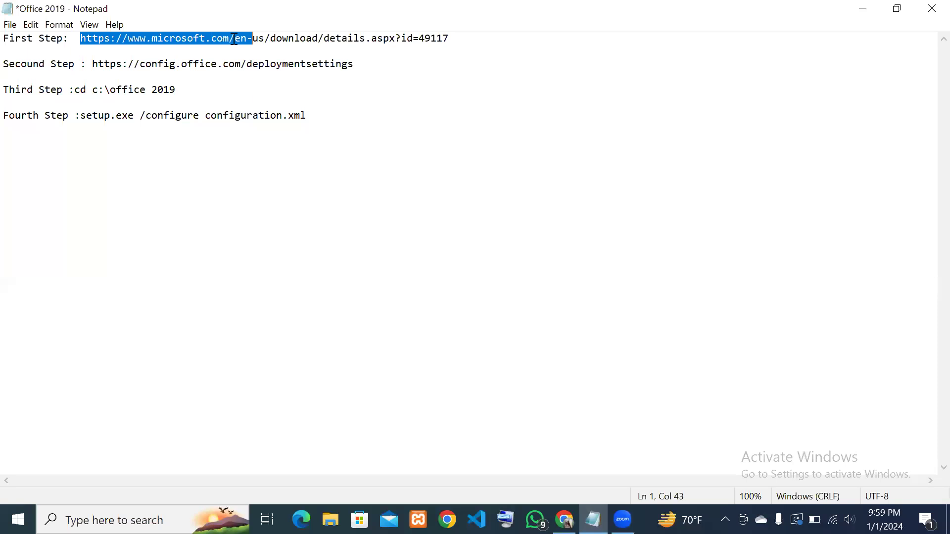
pyautogui.click(452, 39)
pyautogui.moveTo(451, 39); pyautogui.dragTo(71, 39)
pyautogui.hotkey('ctrl', 'c')
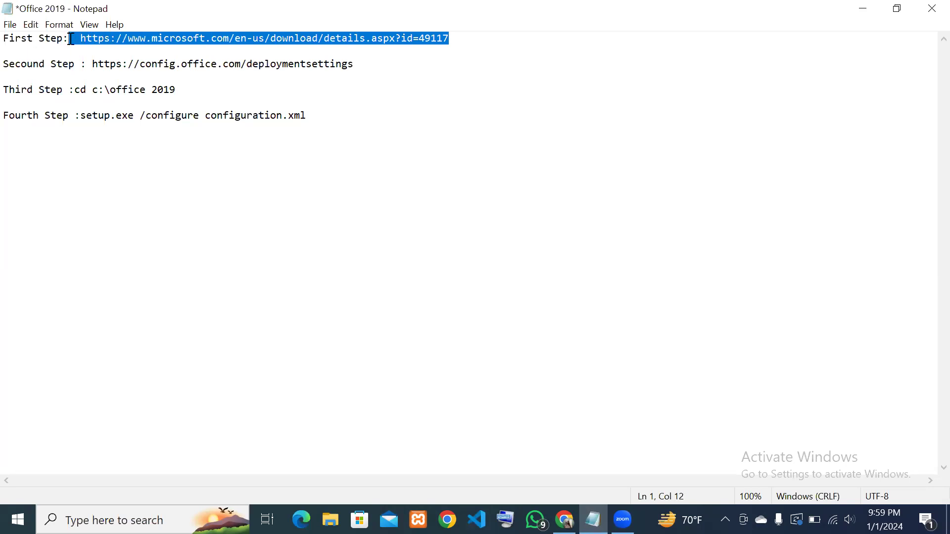
# Step: Open the copied link in Chrome and download the Office Deployment Tool in English
pyautogui.click(565, 519)
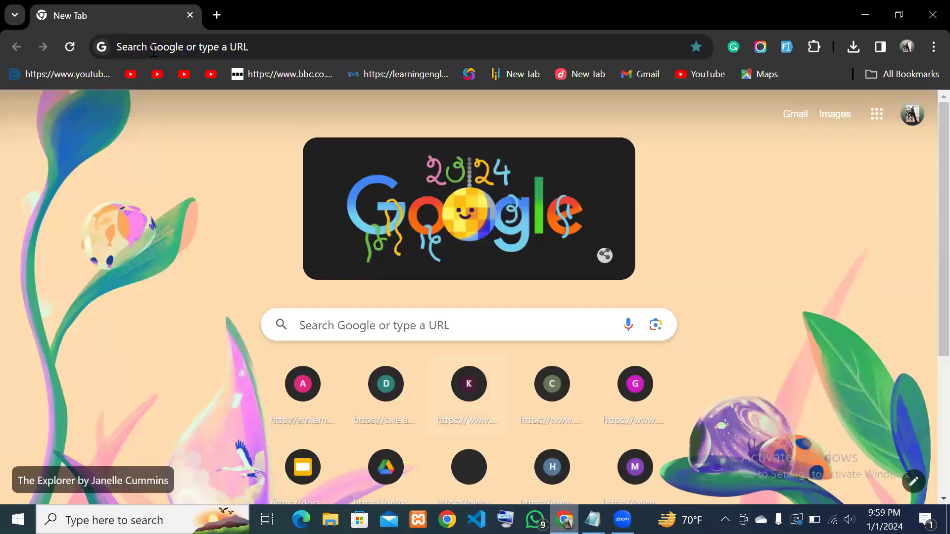
pyautogui.click(154, 51)
pyautogui.hotkey('ctrl', 'v')
pyautogui.press('Return')
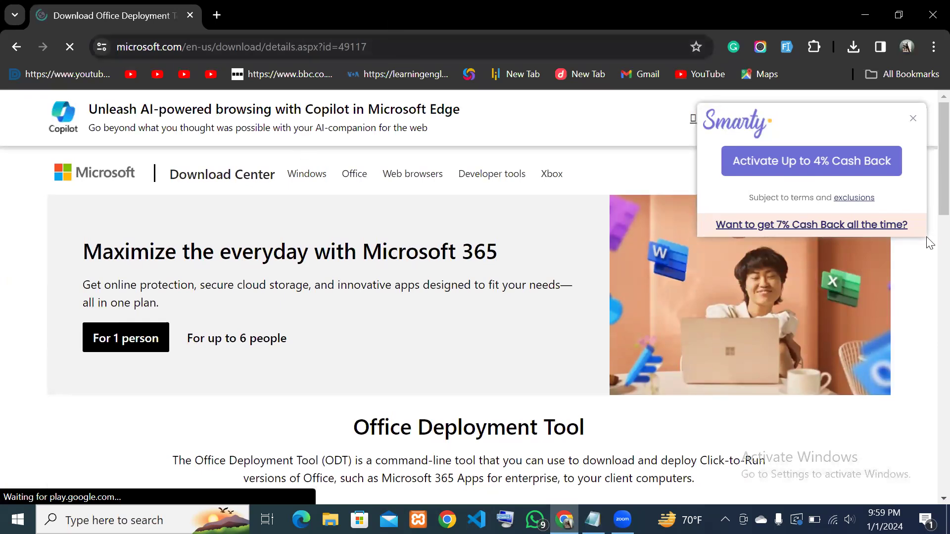
pyautogui.scroll(-4, 928, 188)
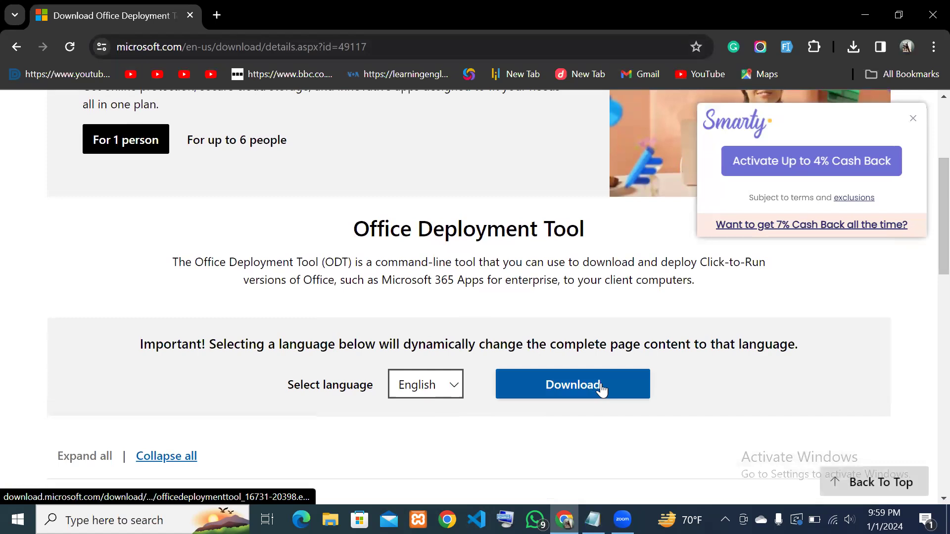
pyautogui.click(604, 389)
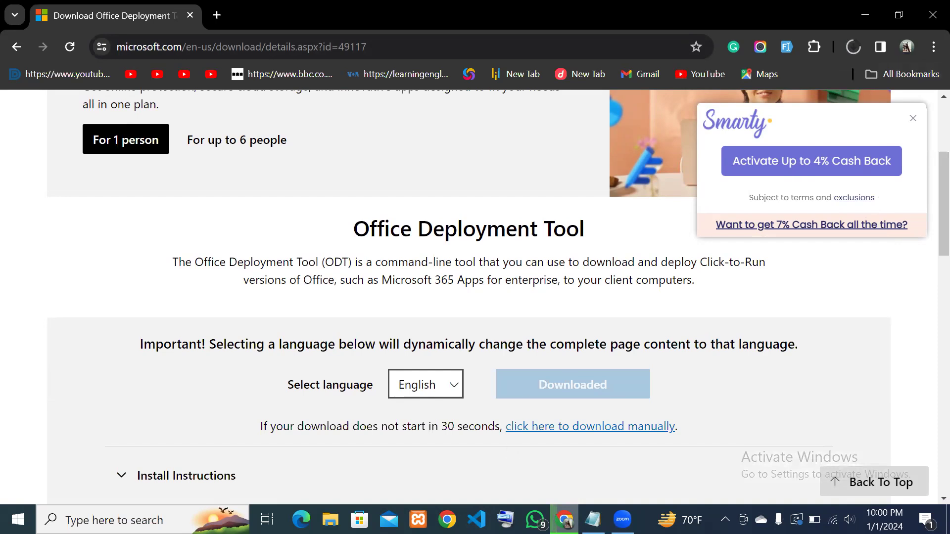
pyautogui.hotkey('alt', 'Tab')
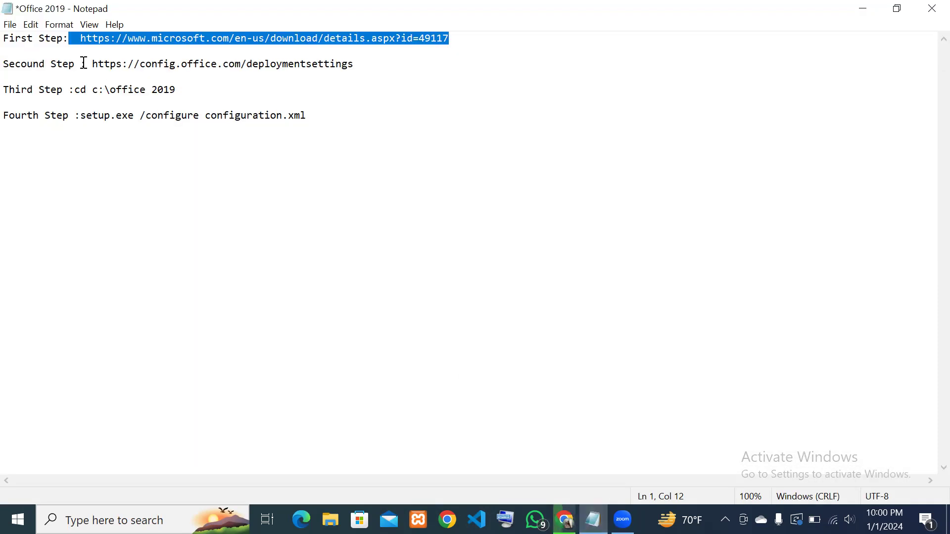
pyautogui.moveTo(92, 66); pyautogui.dragTo(356, 68)
pyautogui.hotkey('ctrl', 'c')
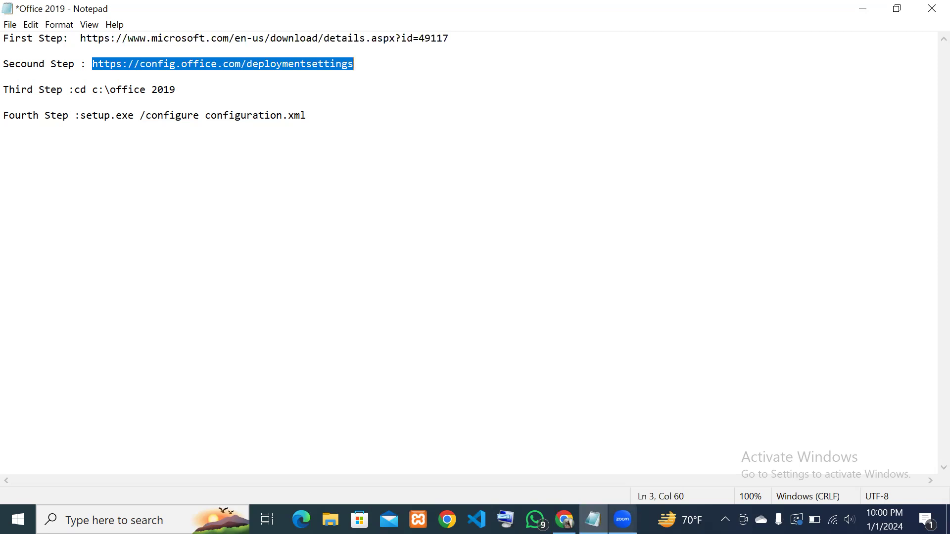
# Step: Open the copied config.office.com/deploymentsettings link in a new Chrome tab
pyautogui.moveTo(565, 520)
pyautogui.click(536, 480)
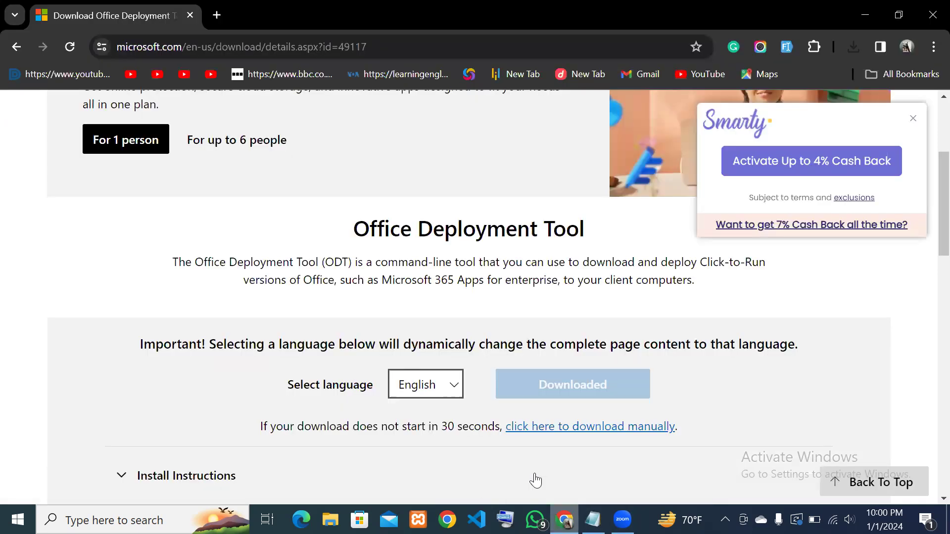
pyautogui.click(217, 15)
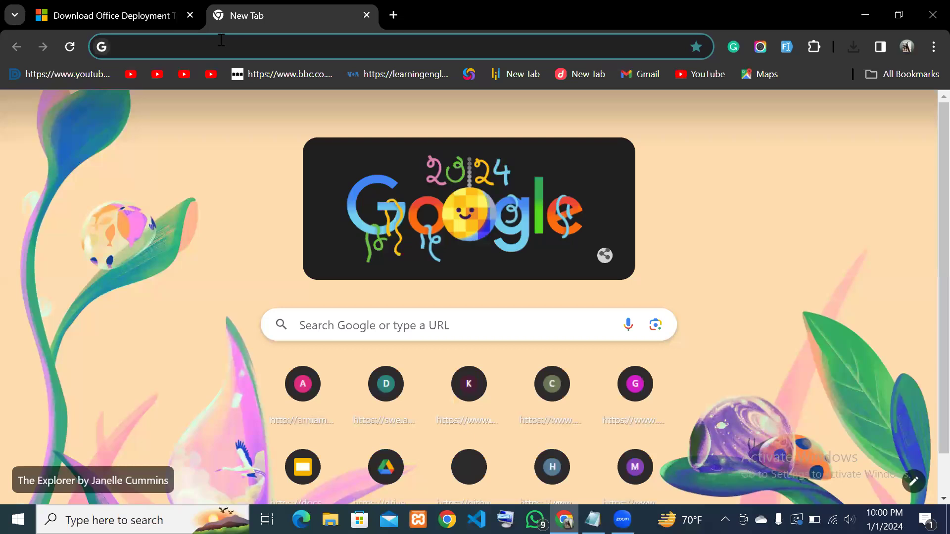
pyautogui.click(221, 40)
pyautogui.hotkey('ctrl', 'v')
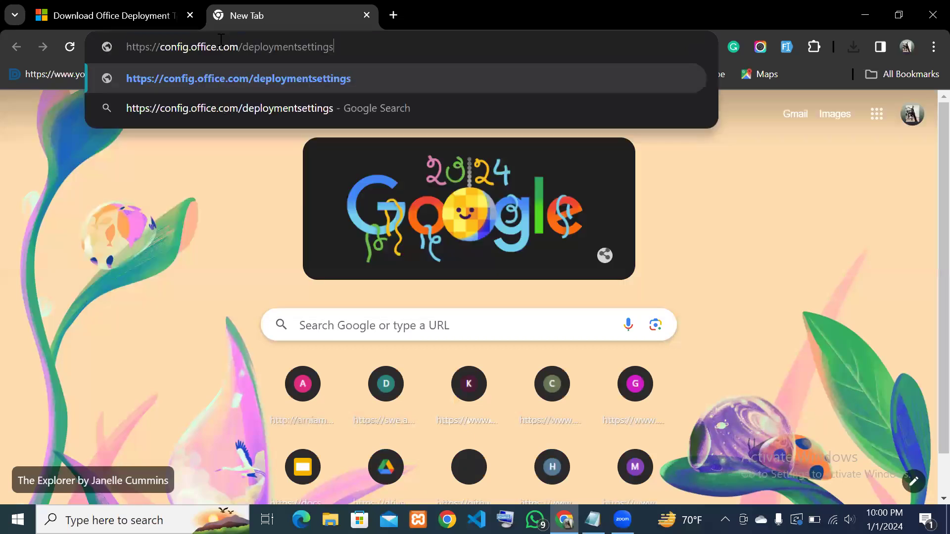
pyautogui.press('Return')
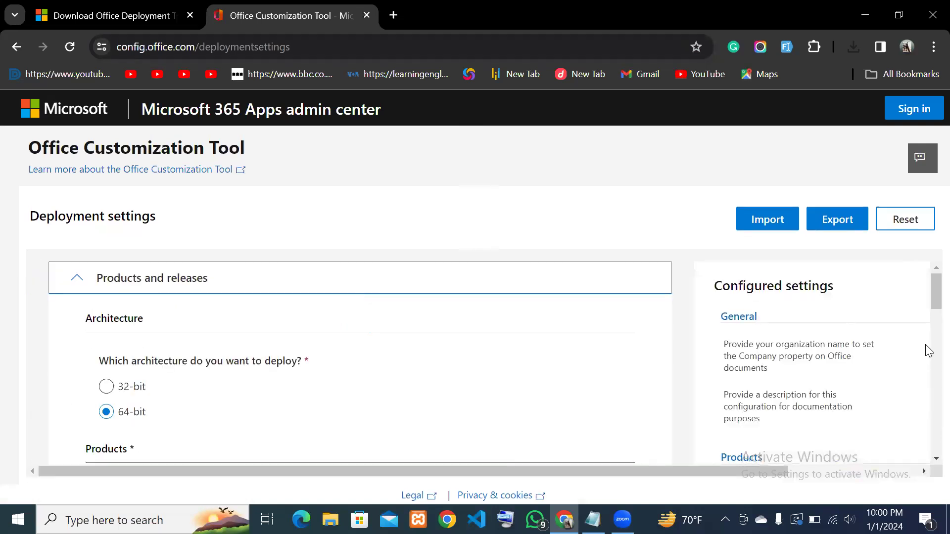
# Step: Choose Office Professional Plus 2019 - Volume License as the Office suite to deploy
pyautogui.moveTo(929, 292)
pyautogui.mouseDown()
pyautogui.moveTo(928, 329)
pyautogui.moveTo(929, 309)
pyautogui.mouseUp()
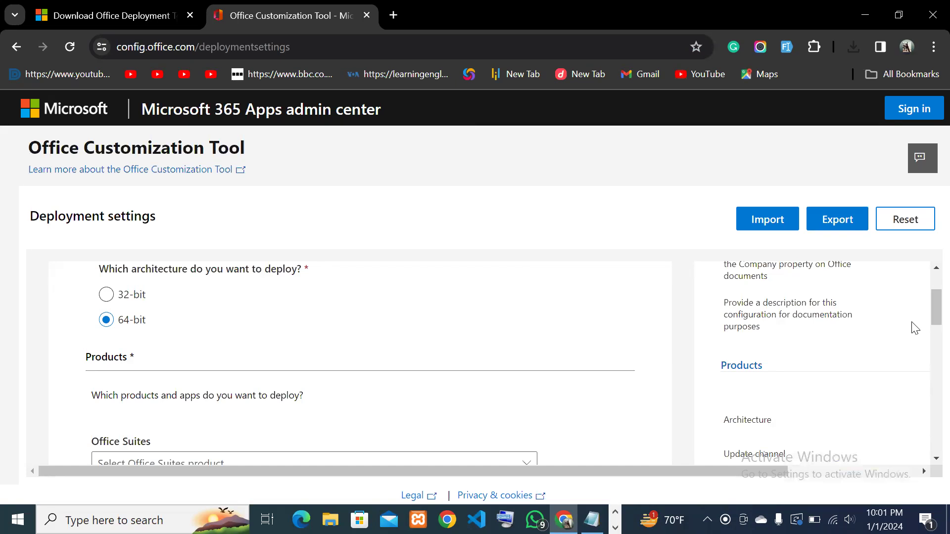
pyautogui.scroll(-3, 929, 313)
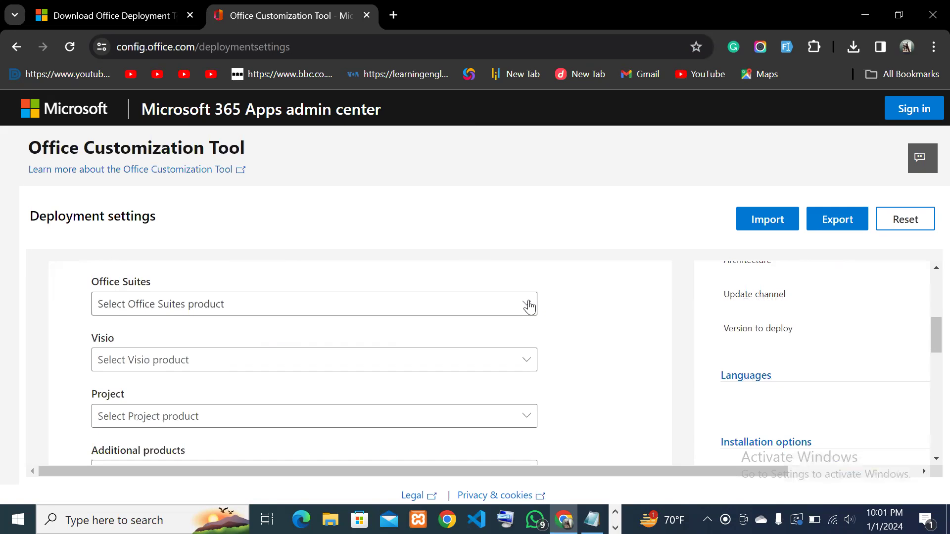
pyautogui.click(527, 304)
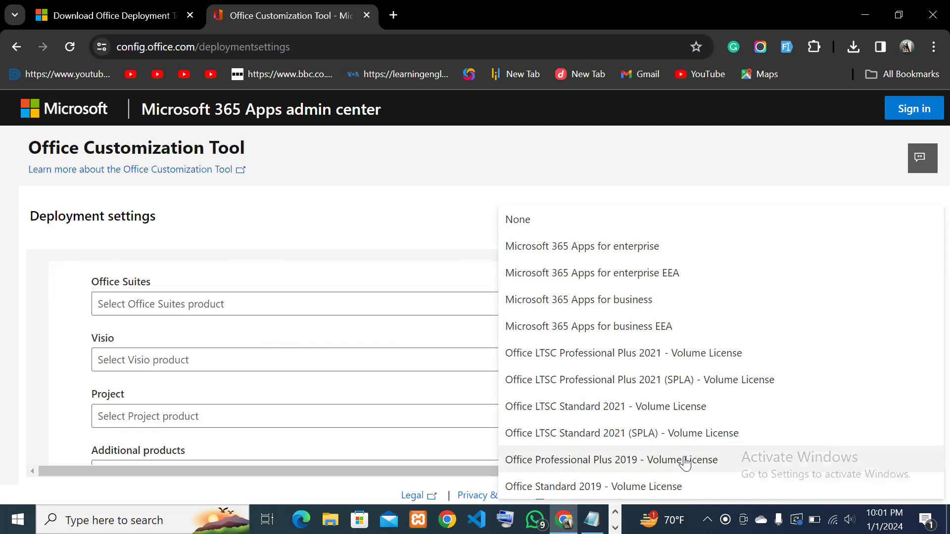
pyautogui.click(686, 460)
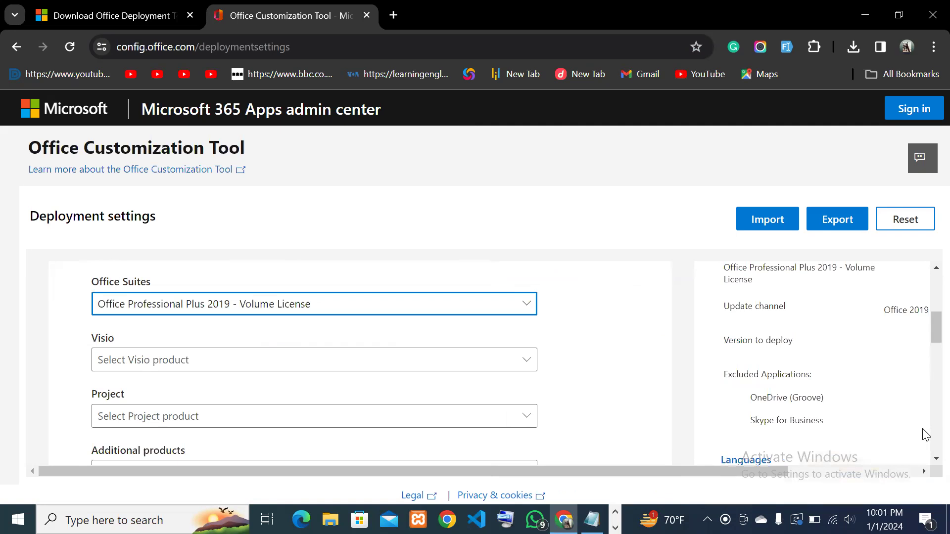
# Step: Set the primary language of the deployment to English (United States)
pyautogui.moveTo(931, 338); pyautogui.dragTo(930, 354)
pyautogui.scroll(-2, 930, 354)
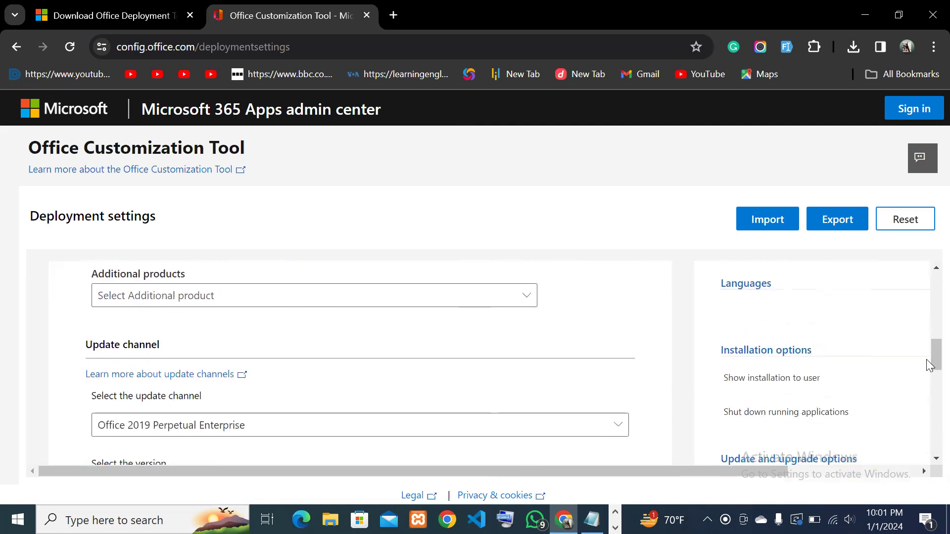
pyautogui.moveTo(930, 360); pyautogui.dragTo(929, 426)
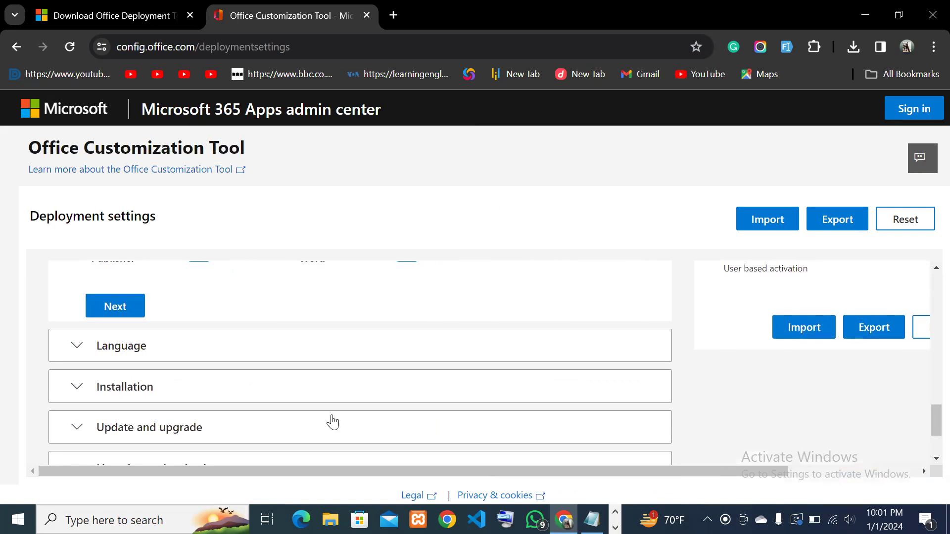
pyautogui.click(140, 355)
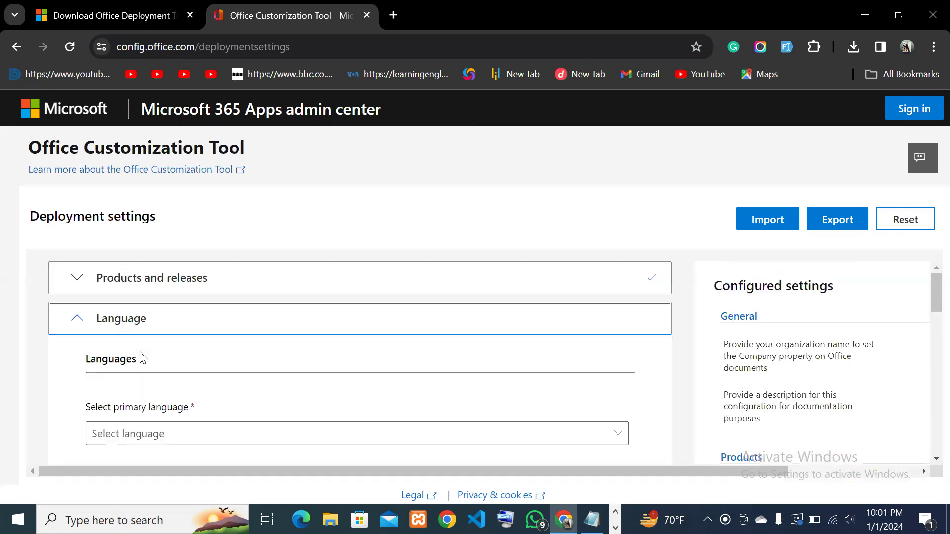
pyautogui.click(233, 439)
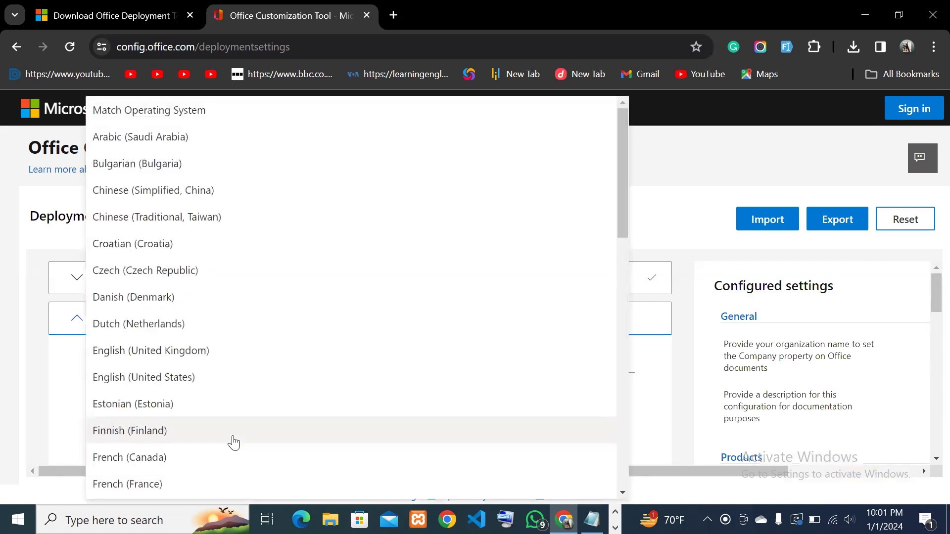
pyautogui.click(173, 382)
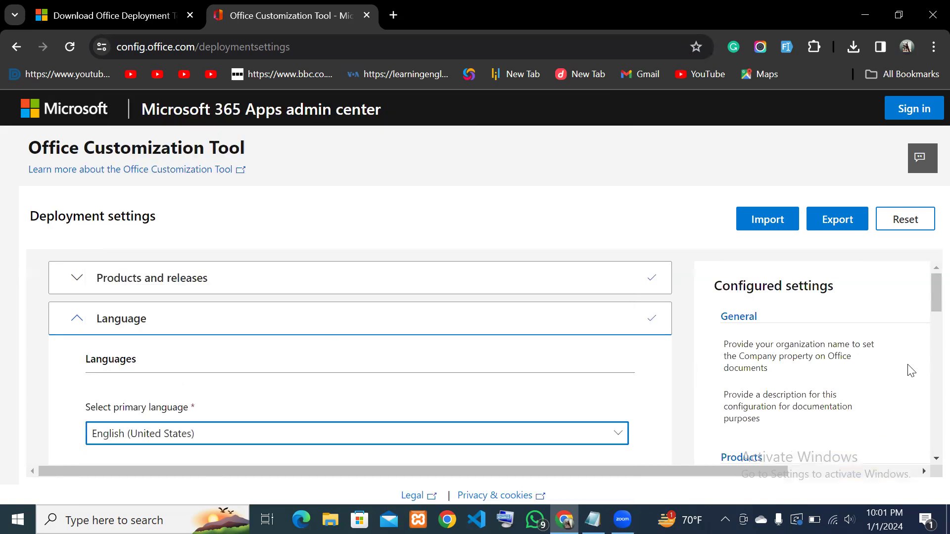
# Step: Start exporting the deployment settings, choosing Keep Current Settings as the default file format
pyautogui.moveTo(929, 302); pyautogui.dragTo(928, 383)
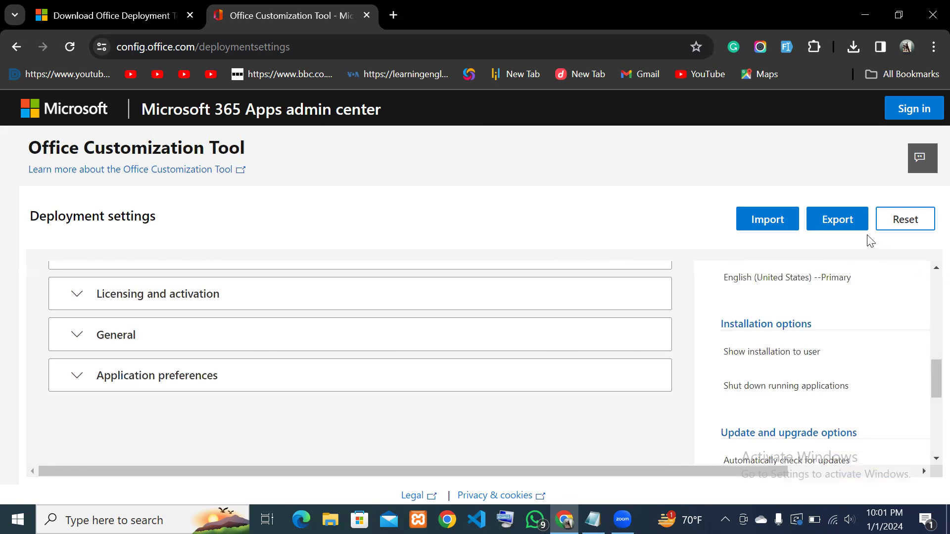
pyautogui.click(848, 229)
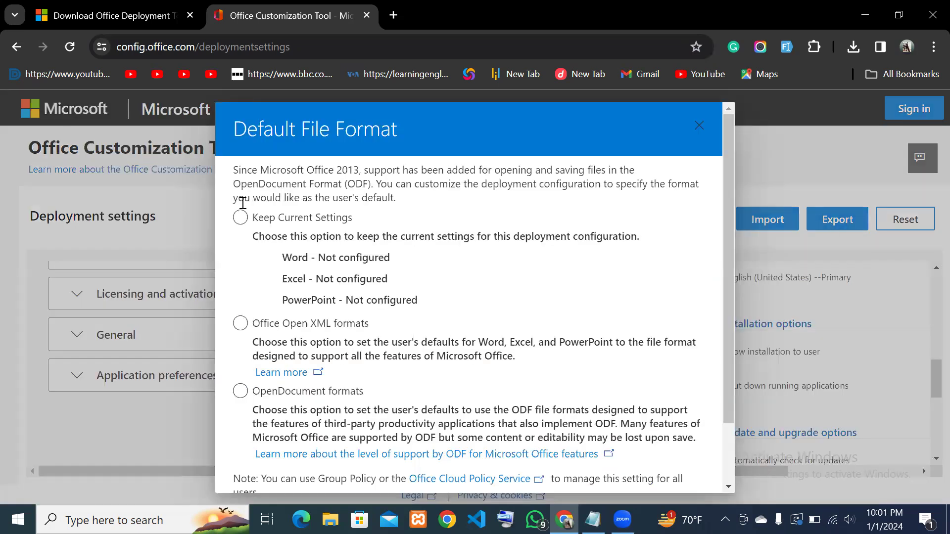
pyautogui.click(246, 218)
pyautogui.moveTo(728, 300); pyautogui.dragTo(734, 391)
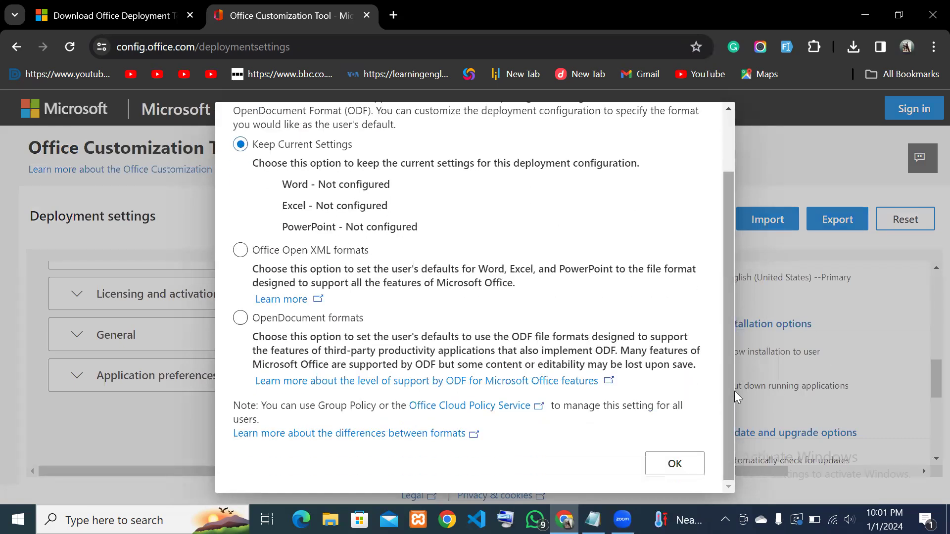
pyautogui.click(660, 473)
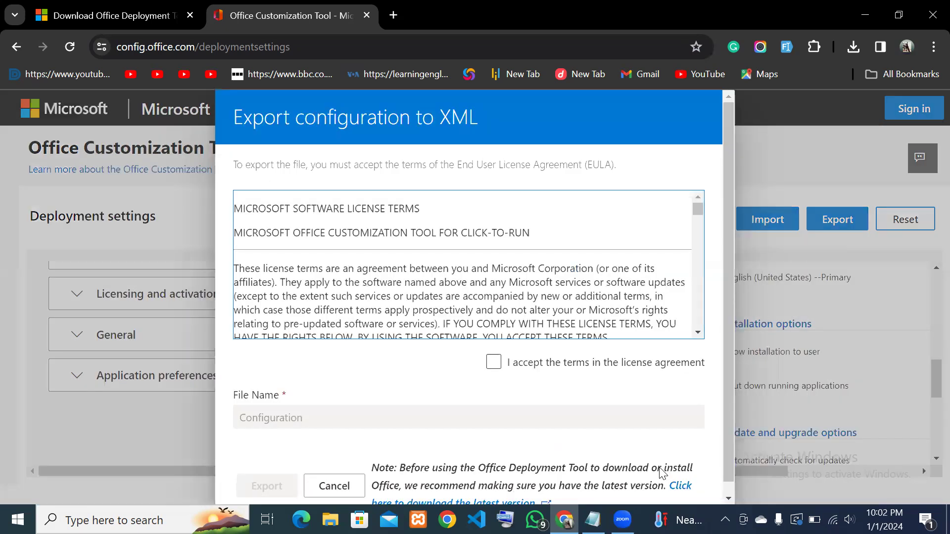
# Step: Accept the license agreement terms and export the configuration to XML with the file name Configuration
pyautogui.click(491, 368)
pyautogui.click(489, 369)
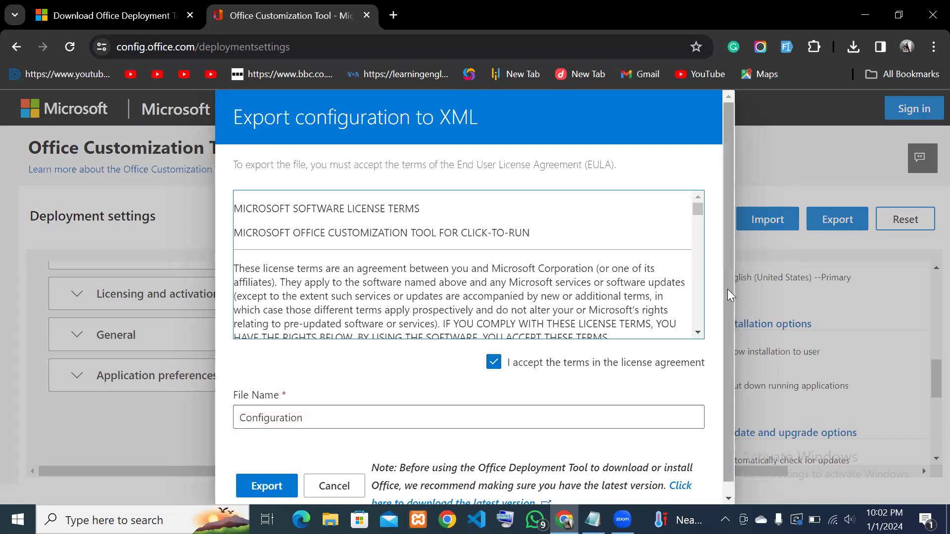
pyautogui.scroll(-1, 738, 325)
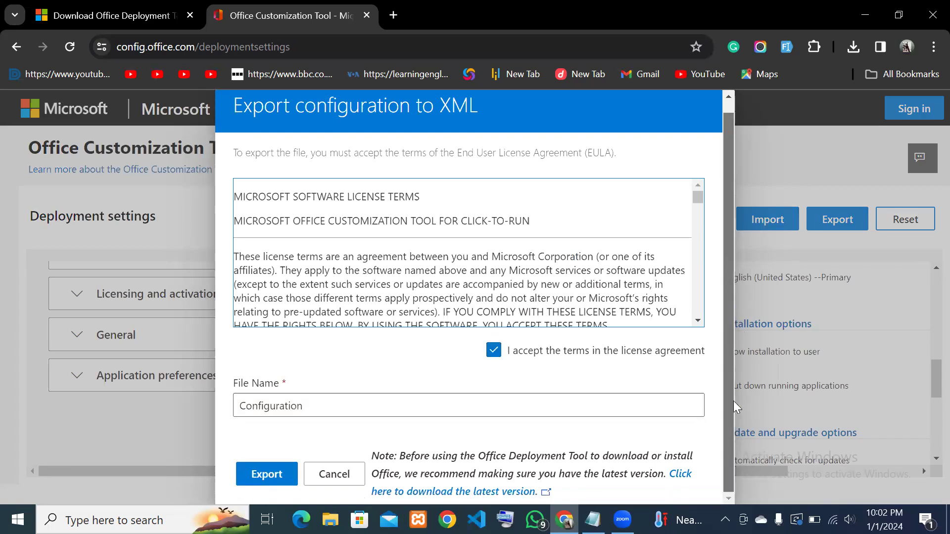
pyautogui.click(253, 476)
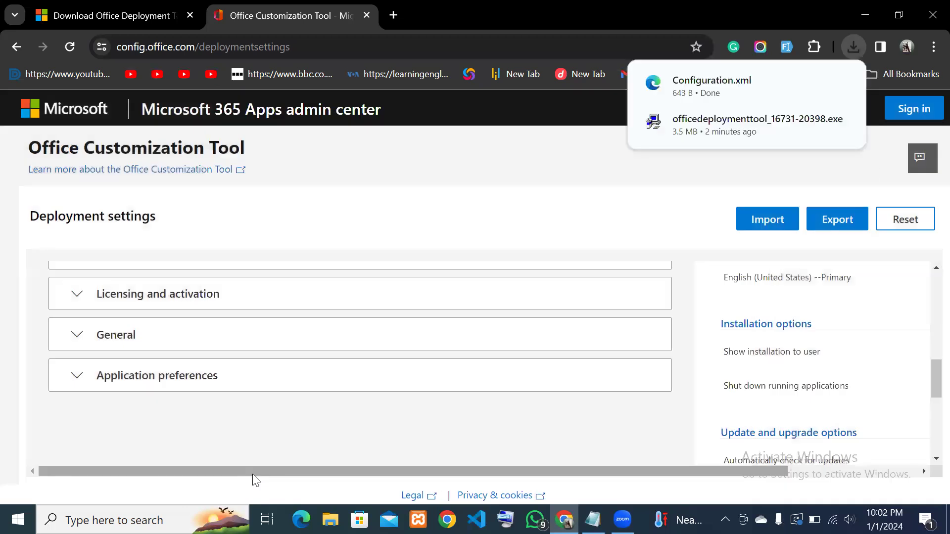
# Step: Show the downloaded Configuration.xml in its Downloads folder and create a new folder there named office 2019
pyautogui.moveTo(757, 85)
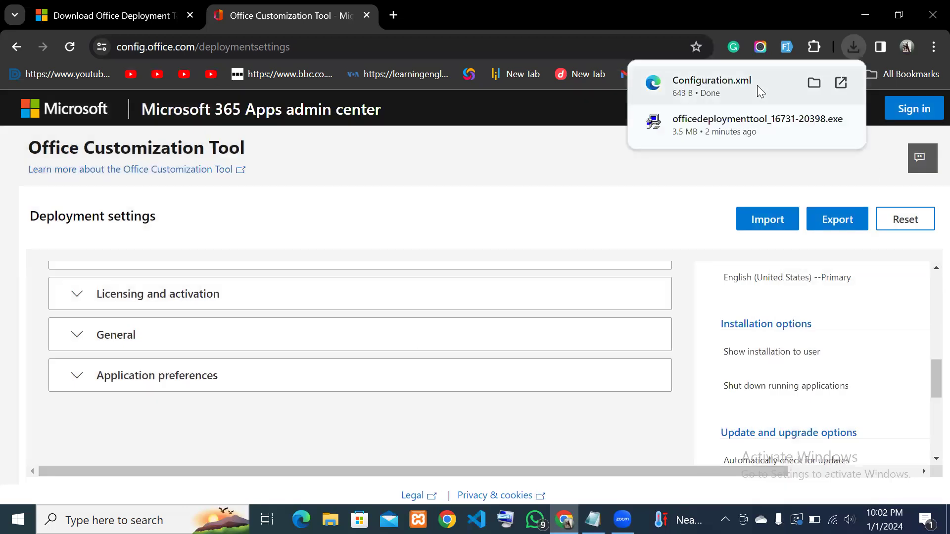
pyautogui.click(814, 82)
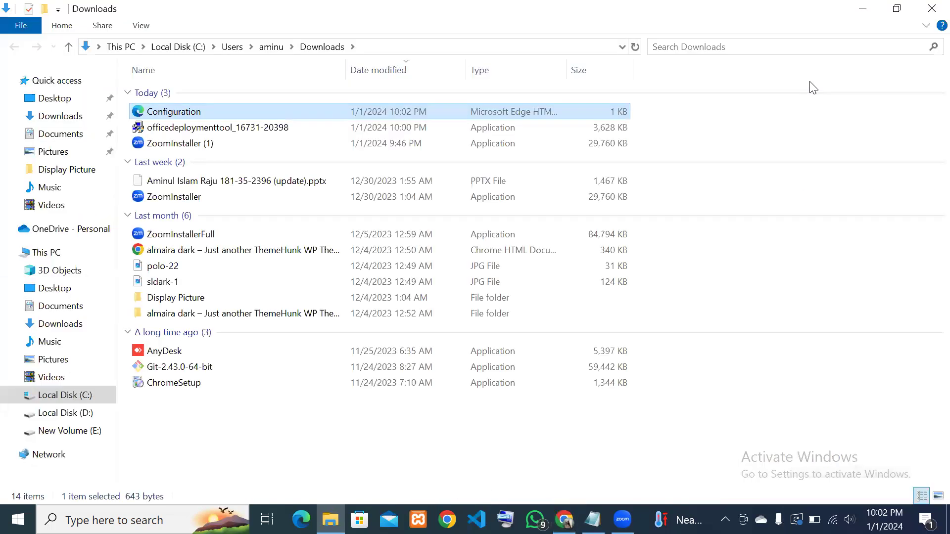
pyautogui.rightClick(720, 141)
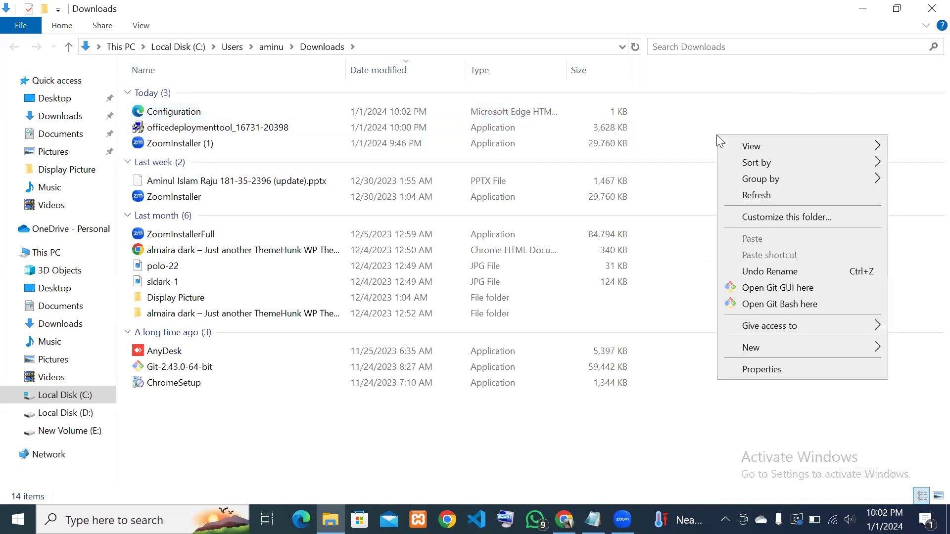
pyautogui.moveTo(810, 347)
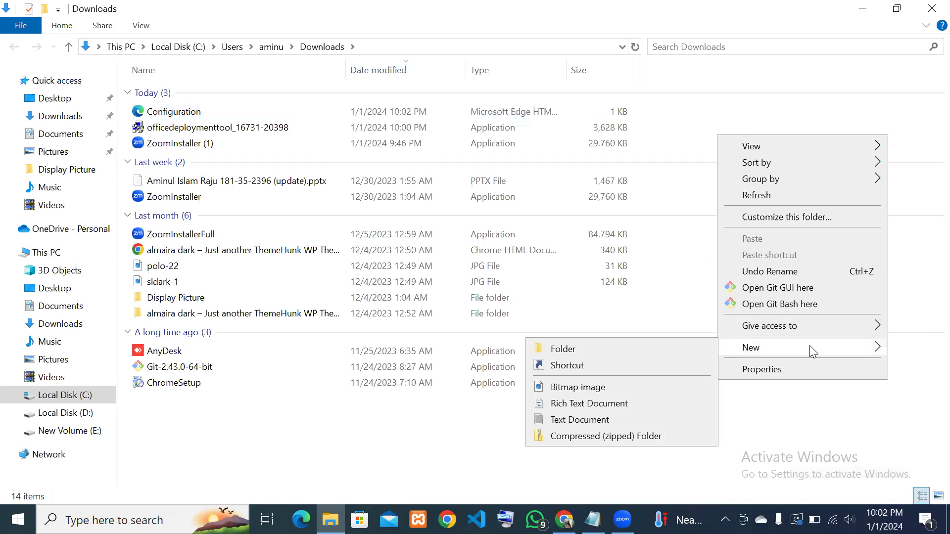
pyautogui.click(579, 351)
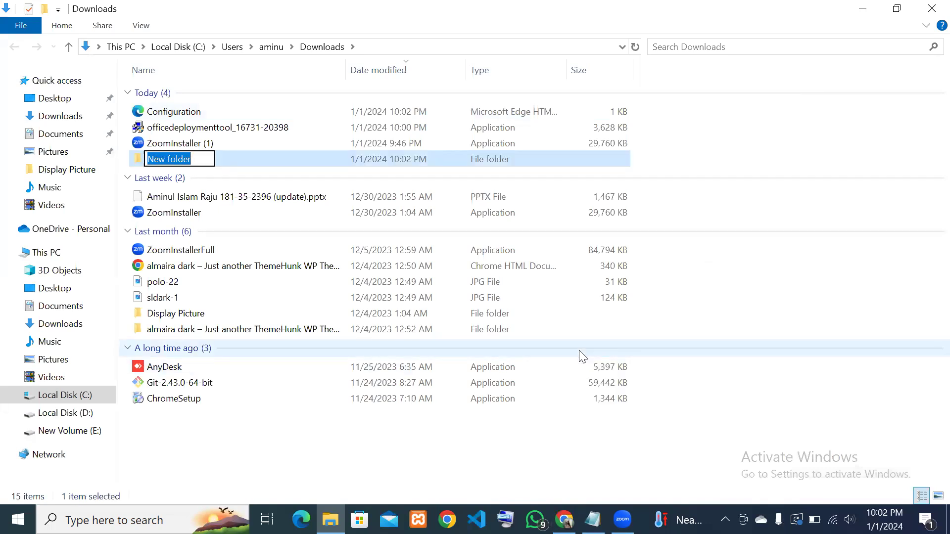
pyautogui.write('offi')
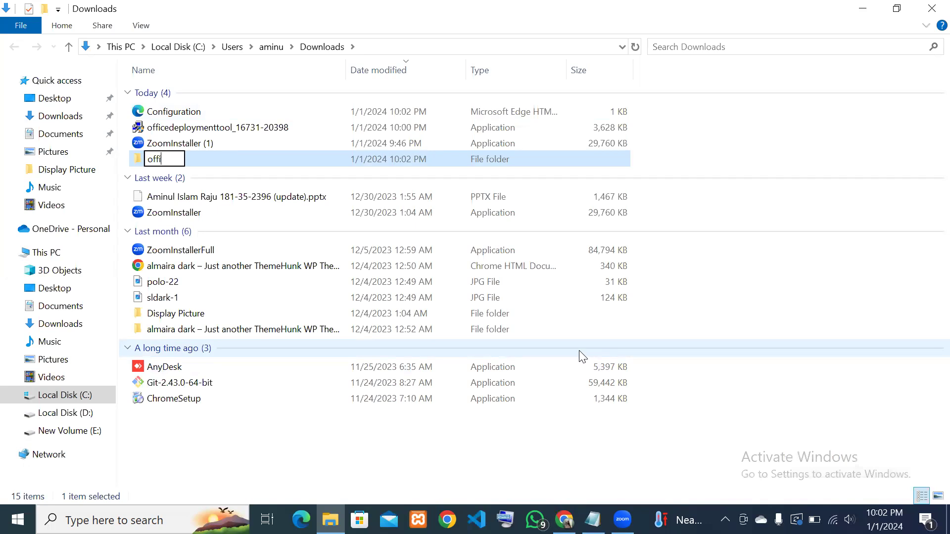
pyautogui.write('ce 2019')
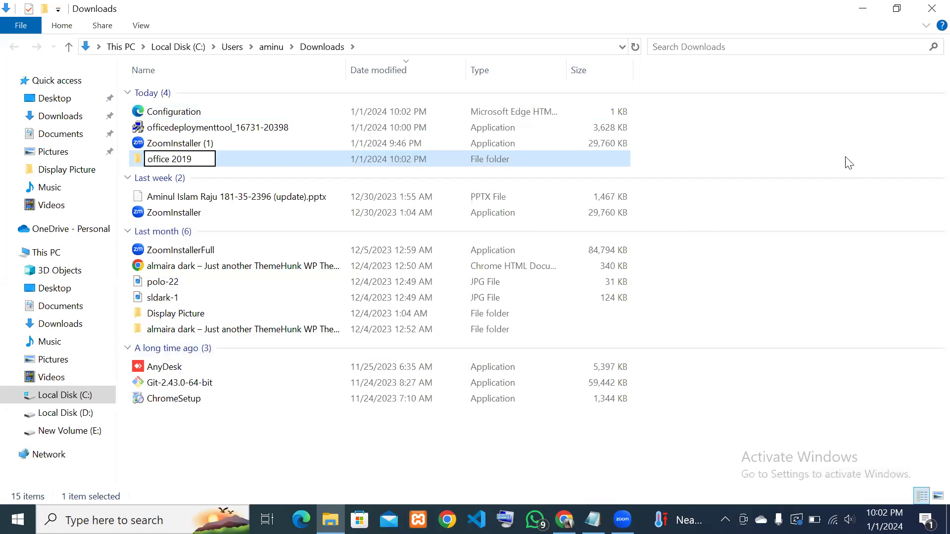
pyautogui.click(789, 154)
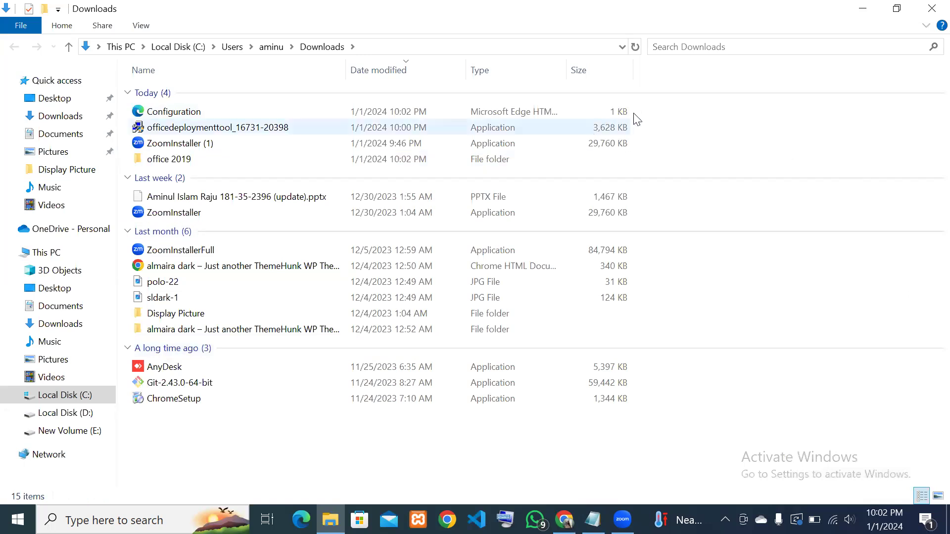
pyautogui.moveTo(639, 129); pyautogui.dragTo(592, 112)
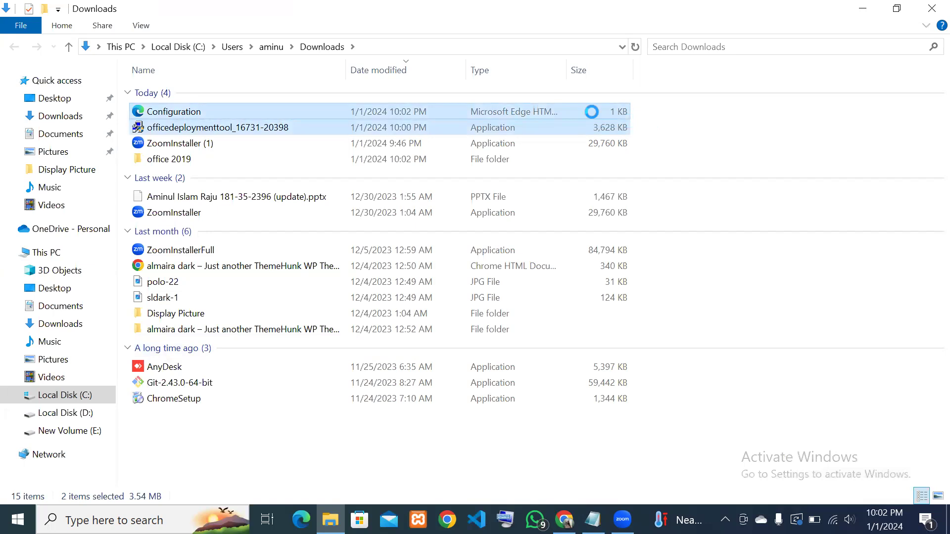
pyautogui.rightClick(593, 111)
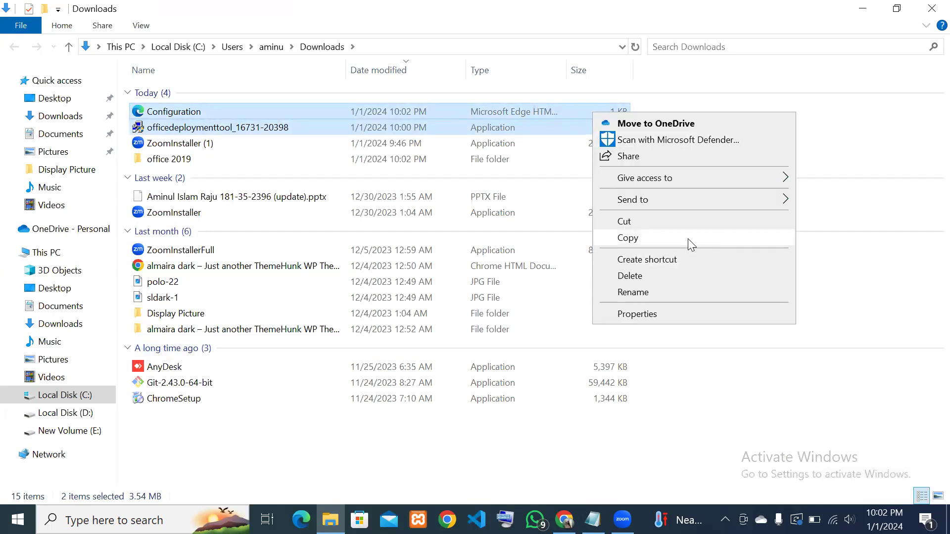
pyautogui.click(683, 225)
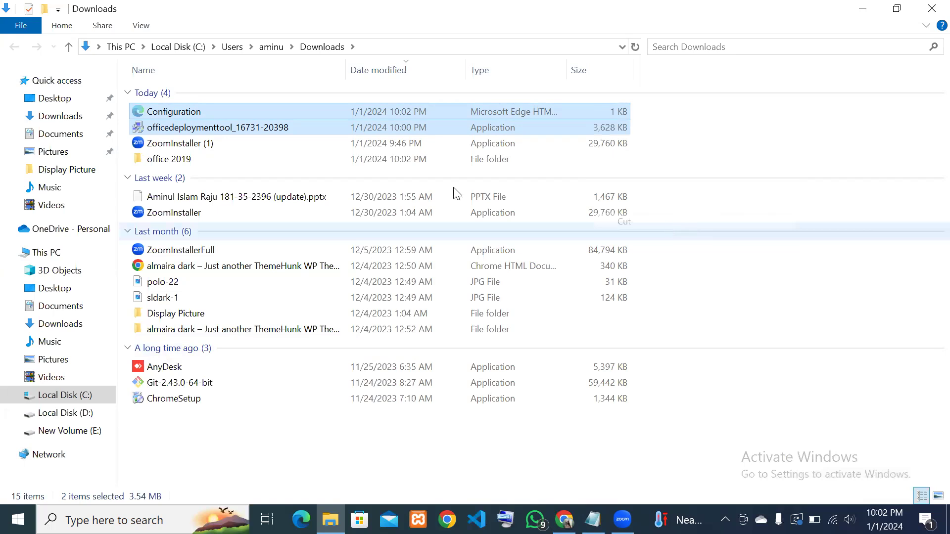
pyautogui.doubleClick(219, 159)
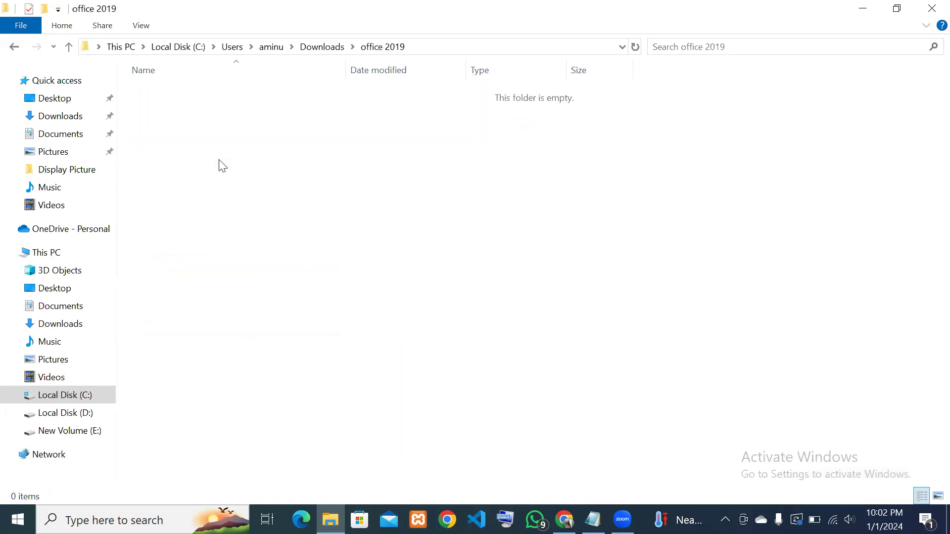
pyautogui.rightClick(234, 153)
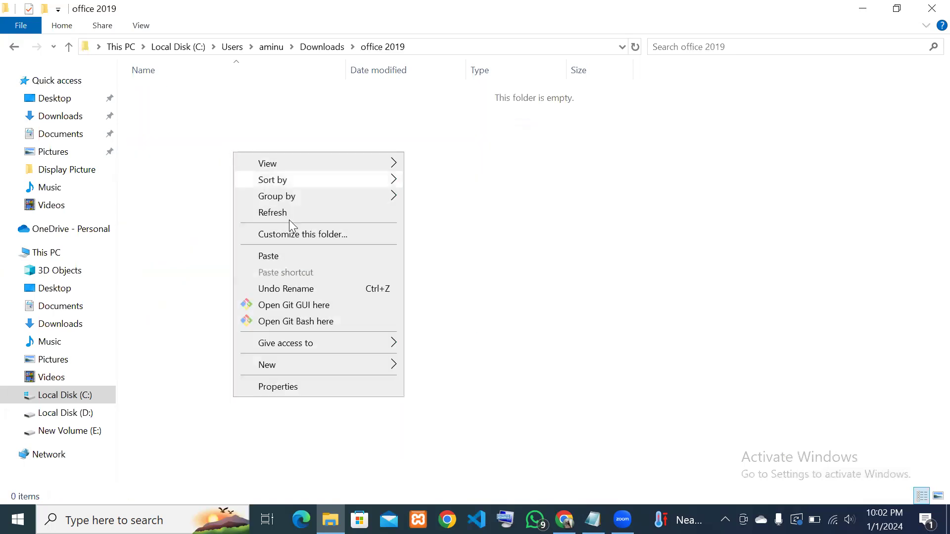
pyautogui.click(310, 258)
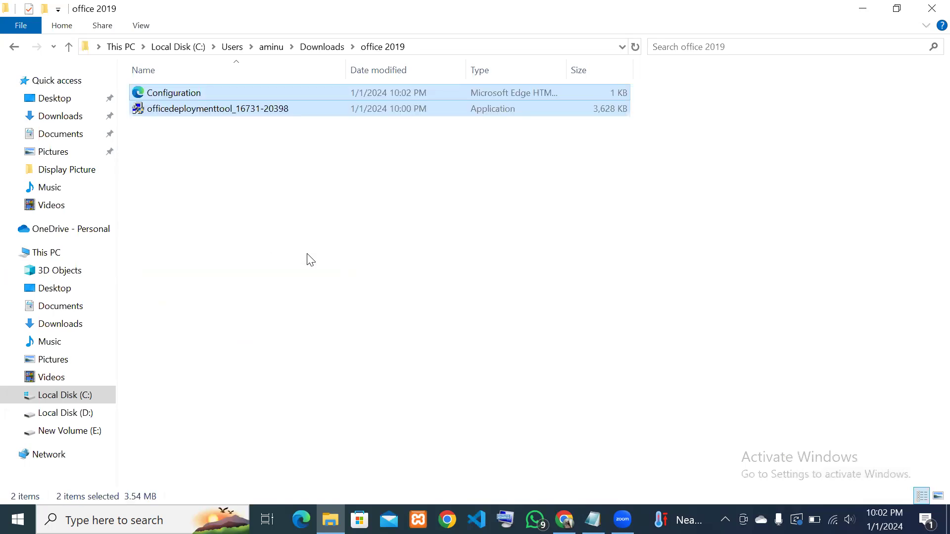
pyautogui.click(401, 200)
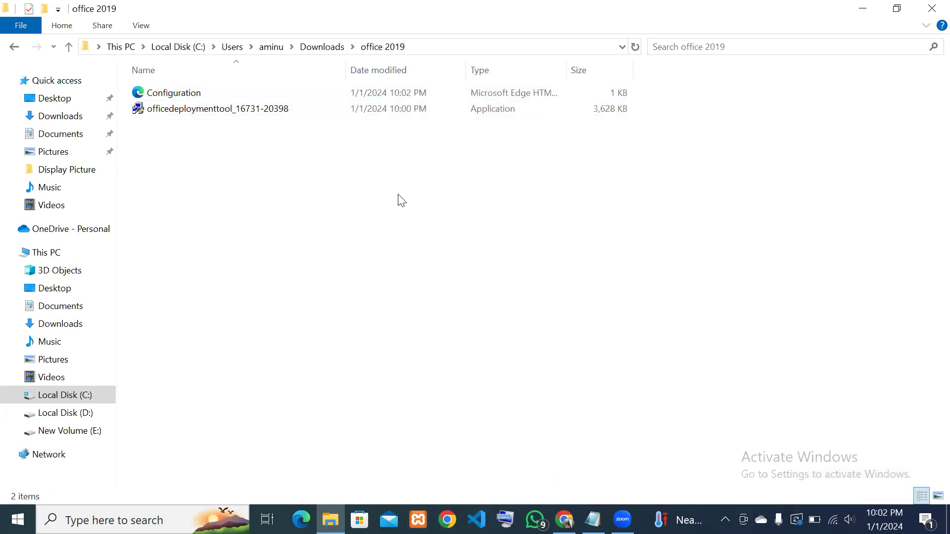
pyautogui.rightClick(279, 116)
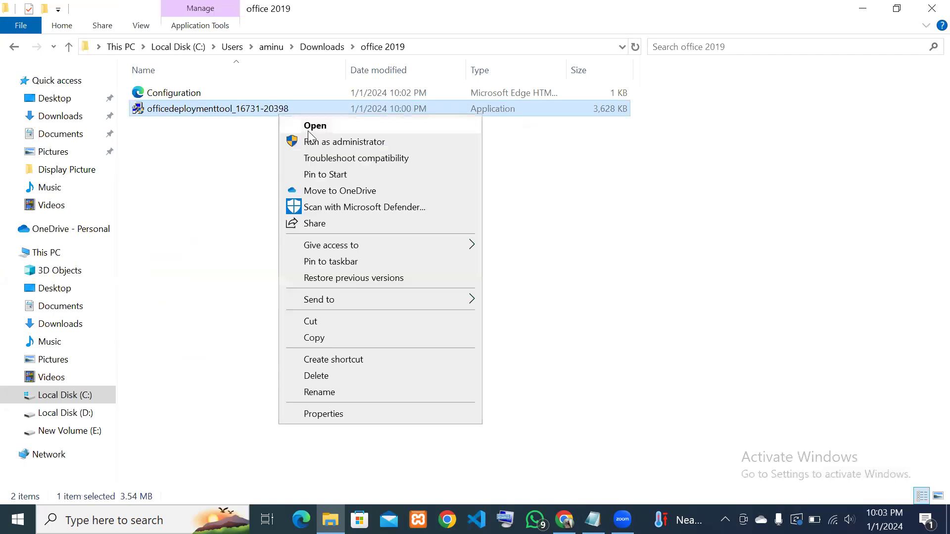
pyautogui.click(313, 143)
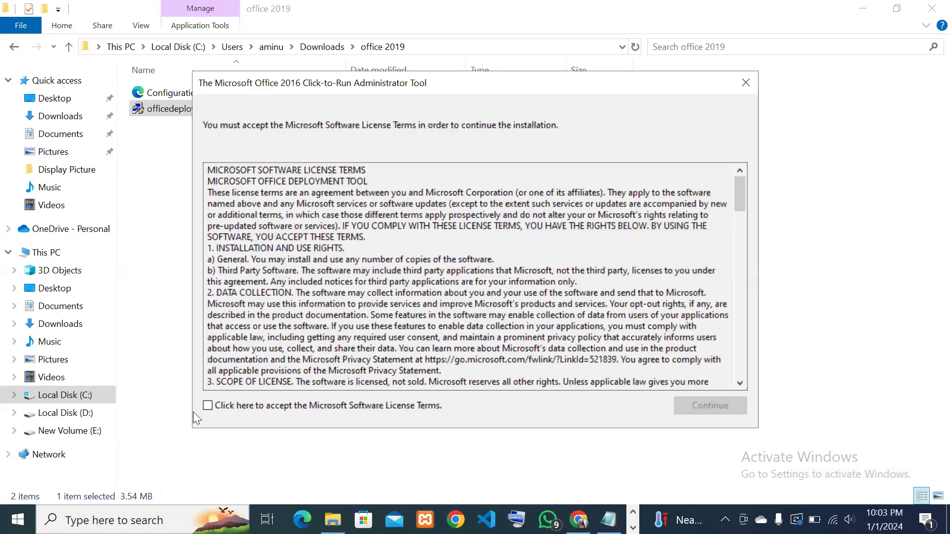
pyautogui.click(208, 407)
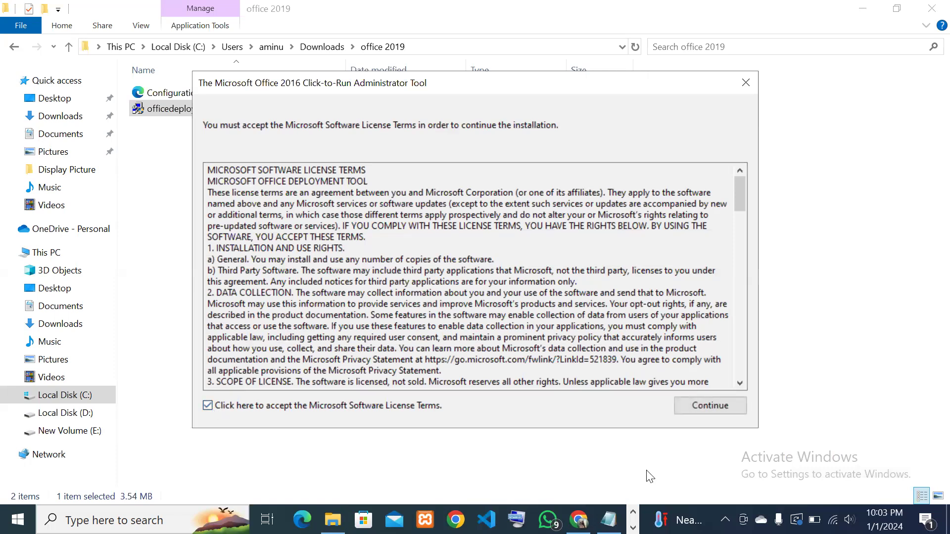
pyautogui.click(721, 405)
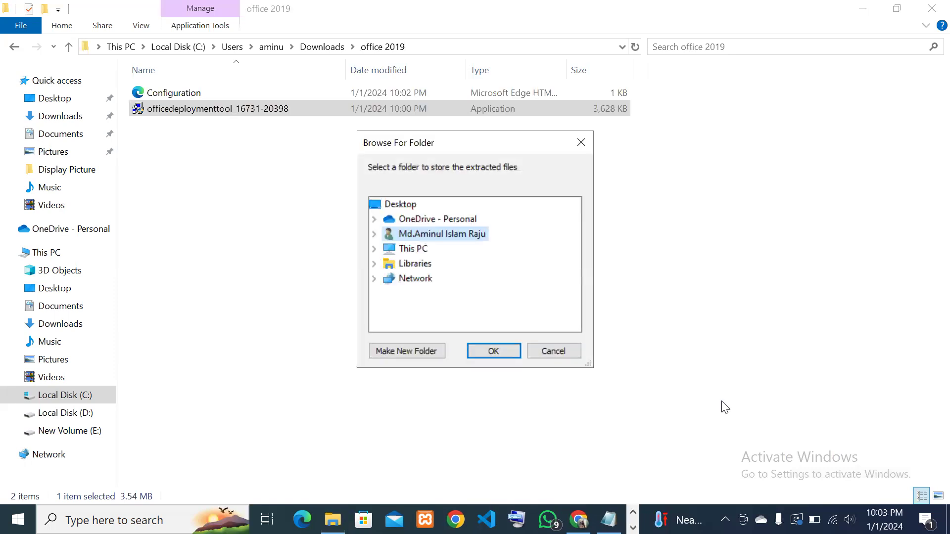
# Step: Extract the deployment tool's files into the office 2019 folder inside Downloads
pyautogui.doubleClick(419, 248)
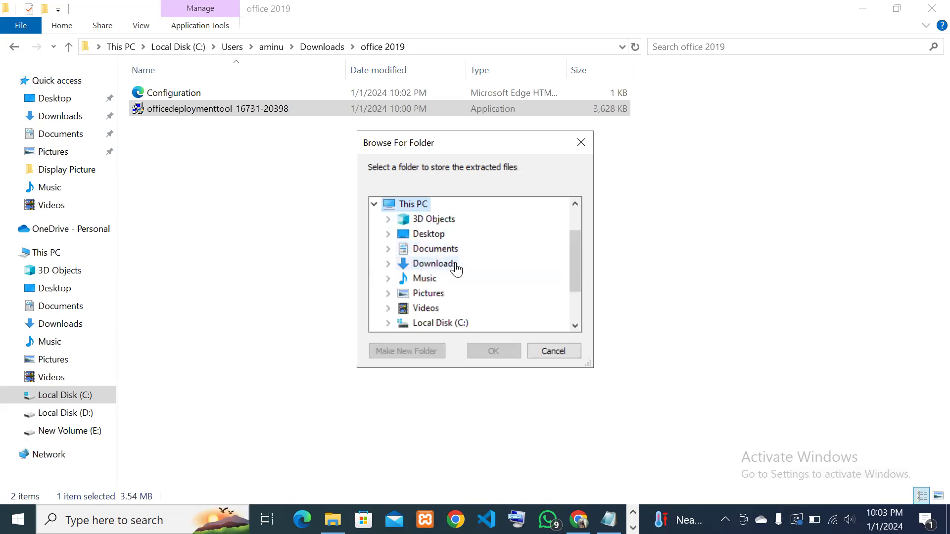
pyautogui.doubleClick(435, 263)
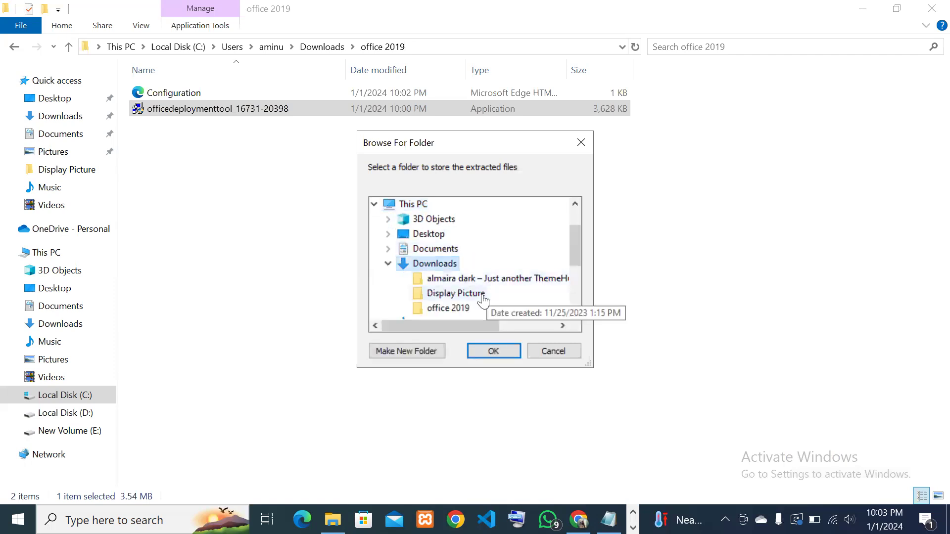
pyautogui.click(460, 313)
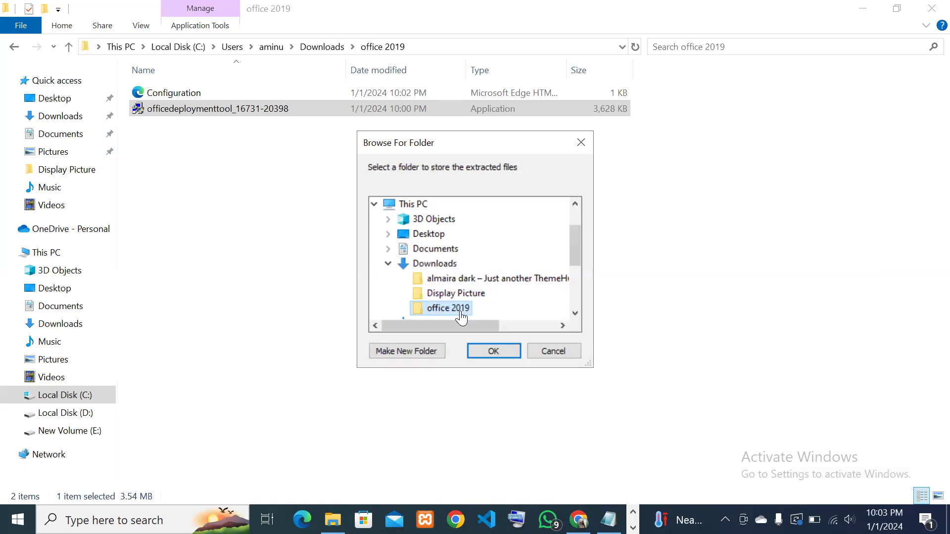
pyautogui.click(491, 356)
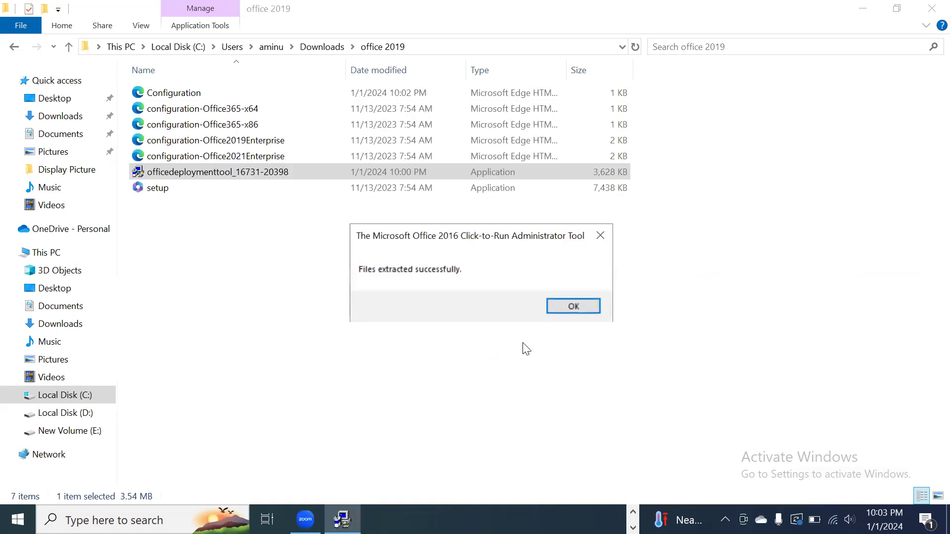
pyautogui.click(575, 307)
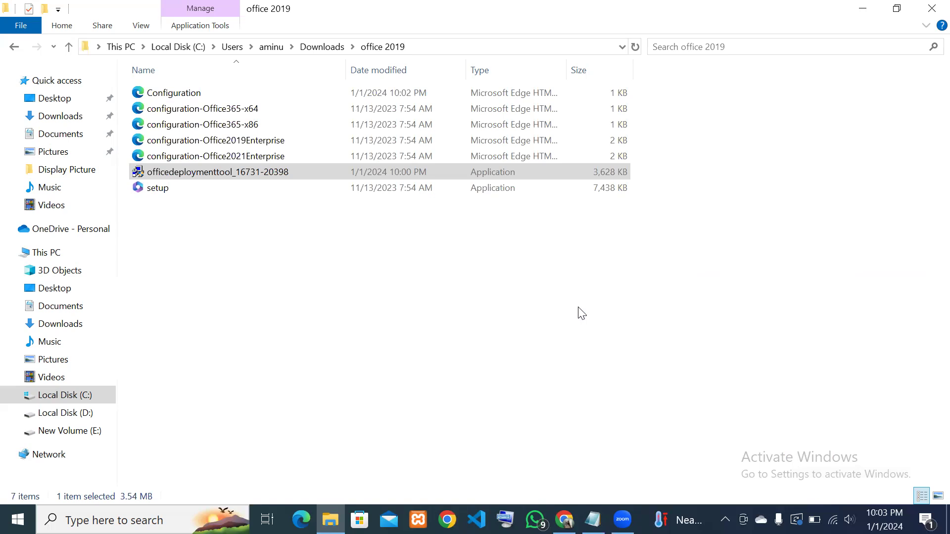
# Step: Move the office 2019 folder from Downloads to the root of Local Disk (C:)
pyautogui.click(13, 48)
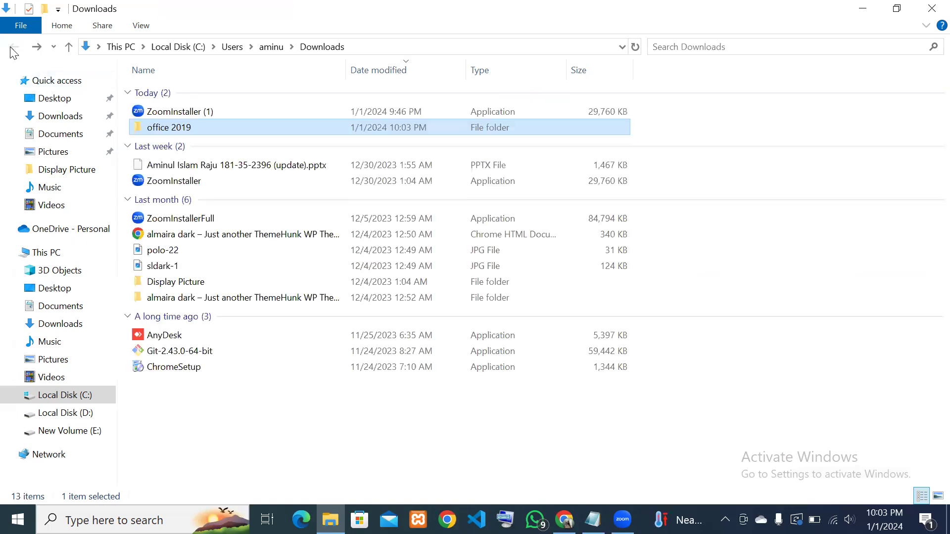
pyautogui.rightClick(194, 129)
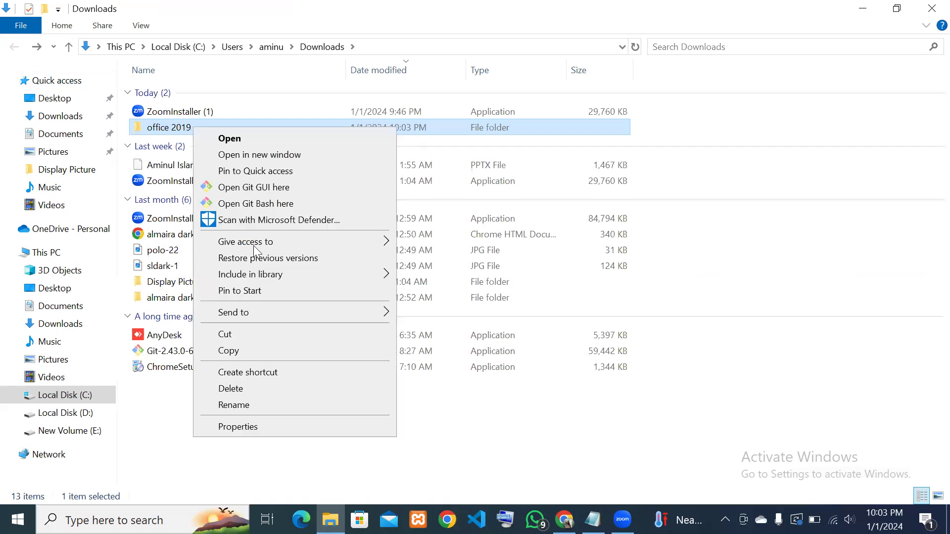
pyautogui.click(265, 333)
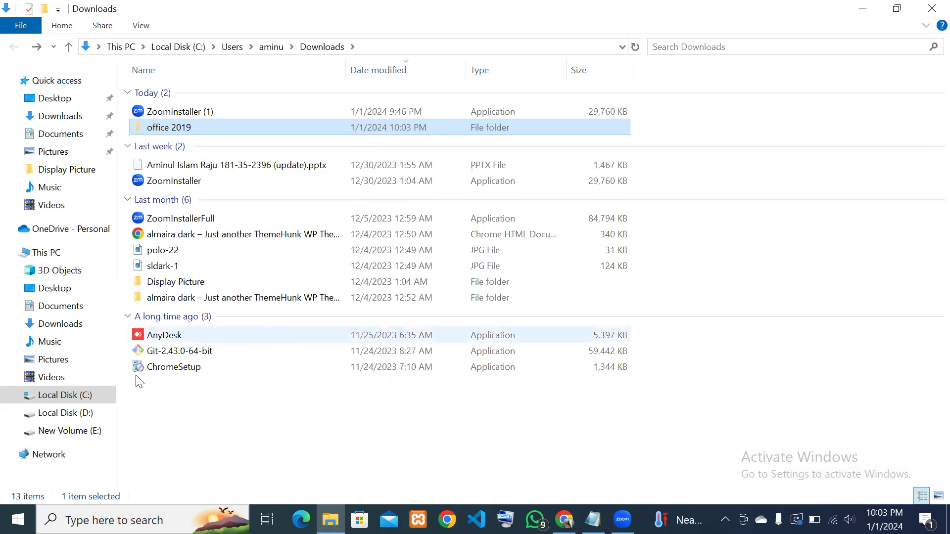
pyautogui.click(83, 401)
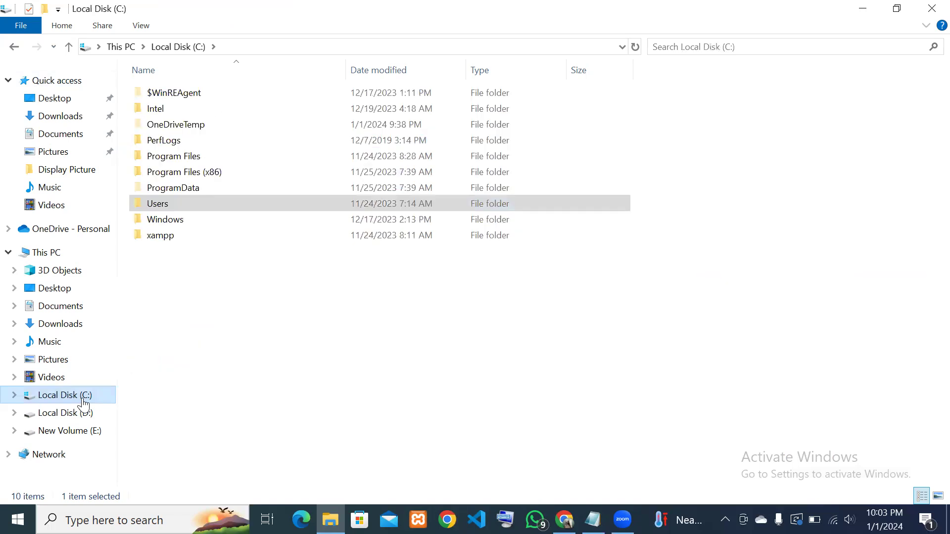
pyautogui.rightClick(251, 316)
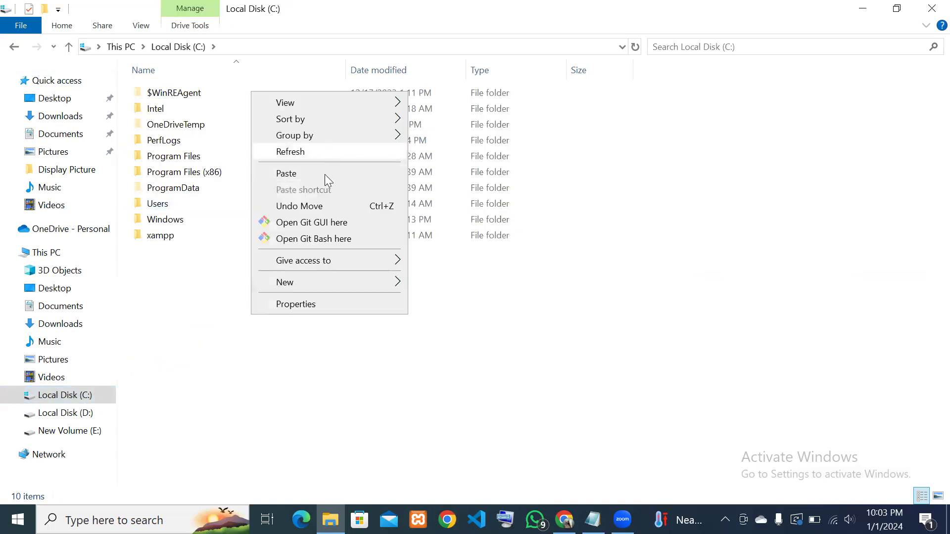
pyautogui.click(325, 176)
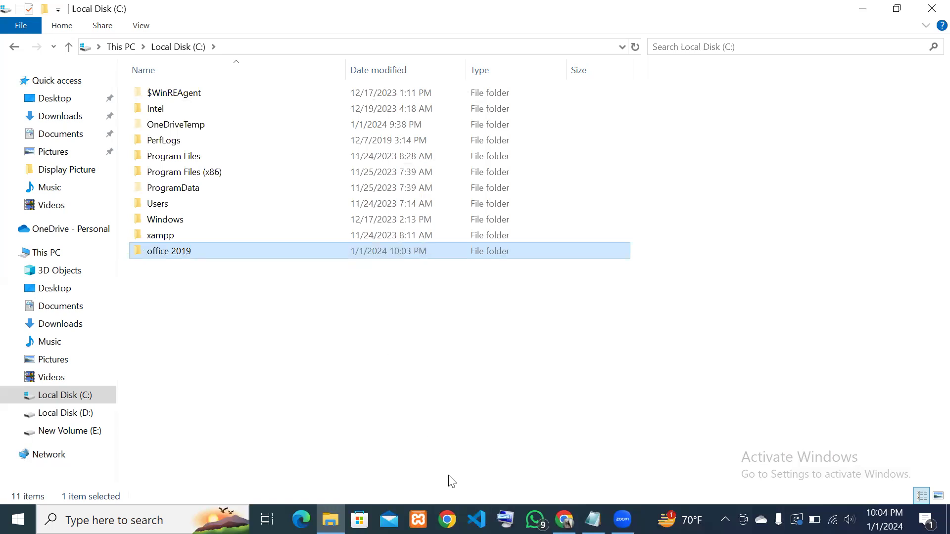
# Step: Switch to the Notepad instructions, then search Windows for cmd and open Command Prompt in a maximized window
pyautogui.hotkey('alt', 'Tab')
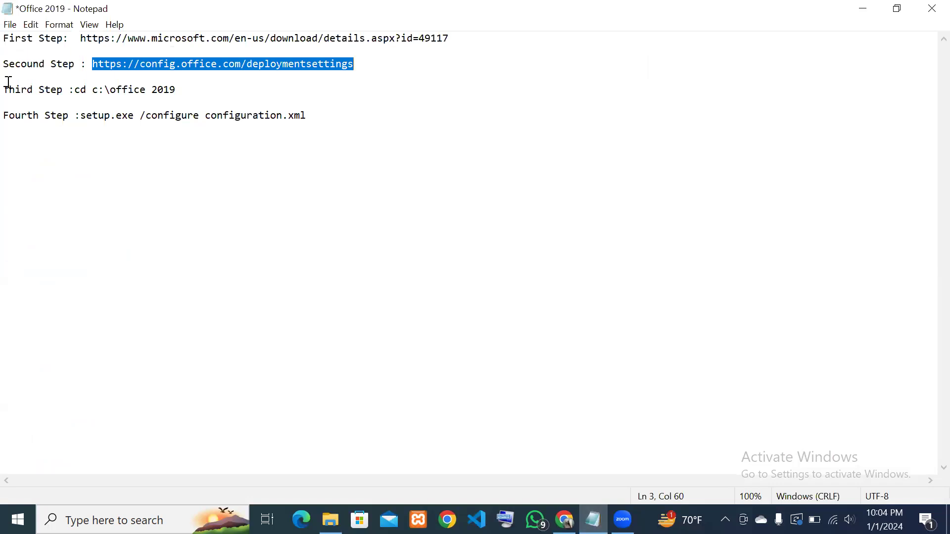
pyautogui.click(131, 512)
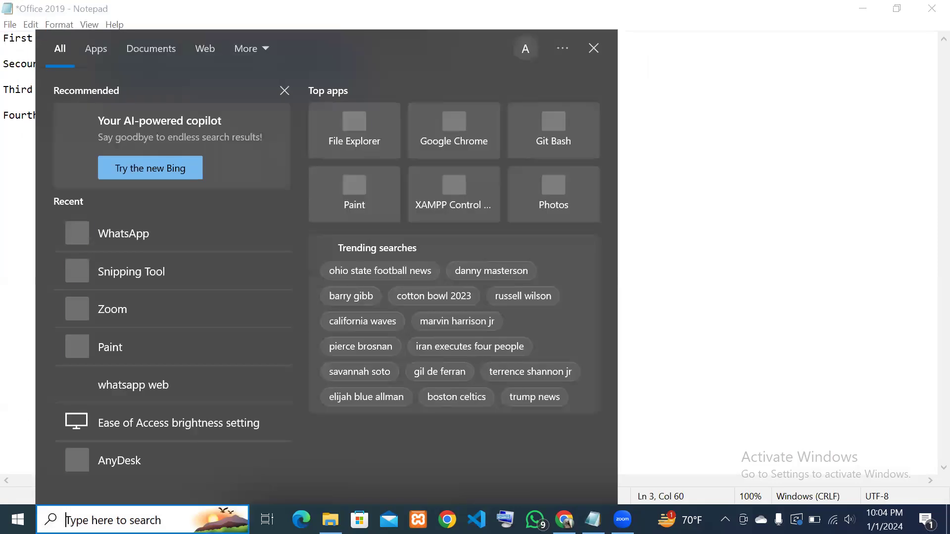
pyautogui.write('cmd')
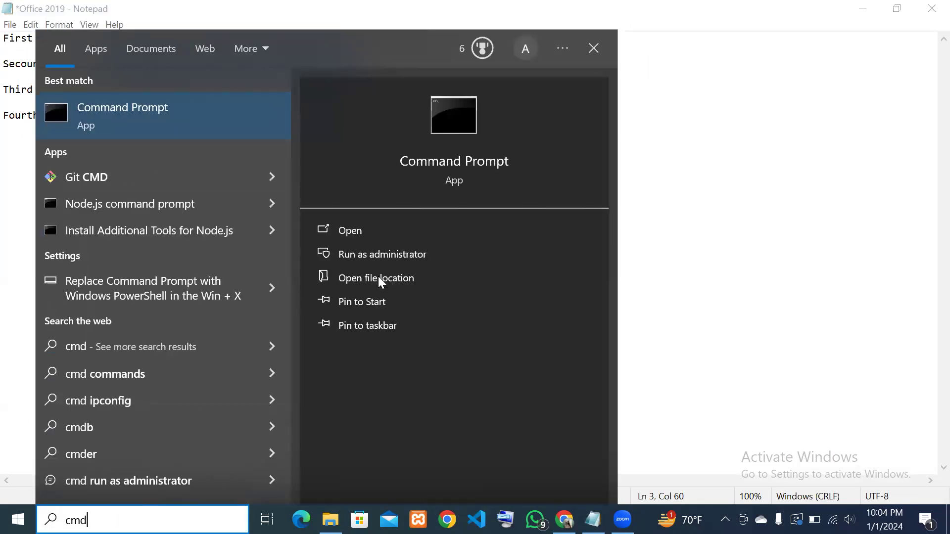
pyautogui.click(376, 232)
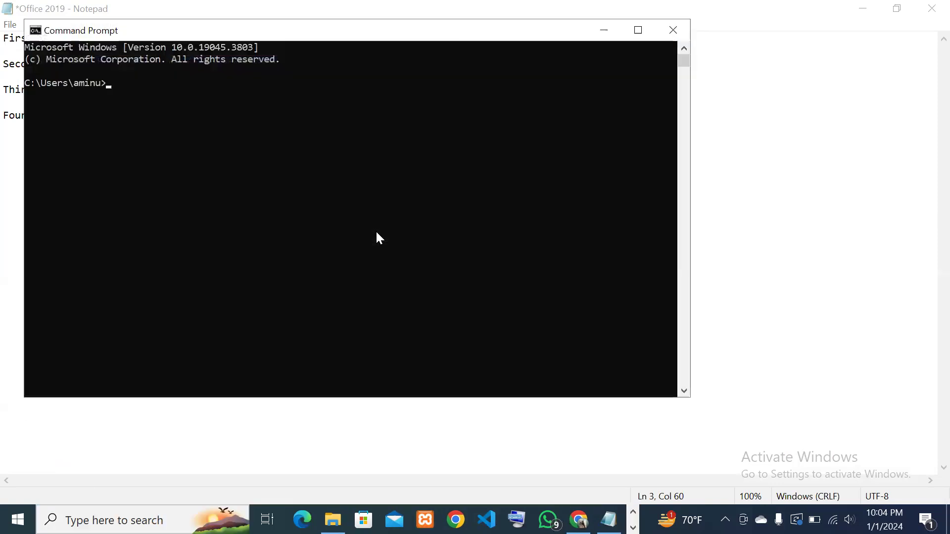
pyautogui.moveTo(323, 32); pyautogui.dragTo(599, 1)
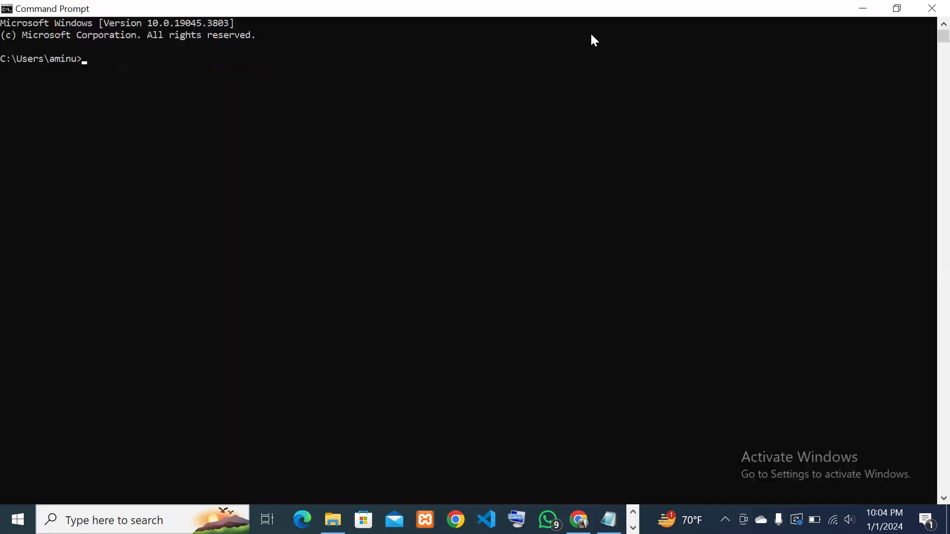
# Step: Shrink Command Prompt and move it aside to uncover the Notepad instructions, and copy the third-step command cd c:\office 2019
pyautogui.click(892, 10)
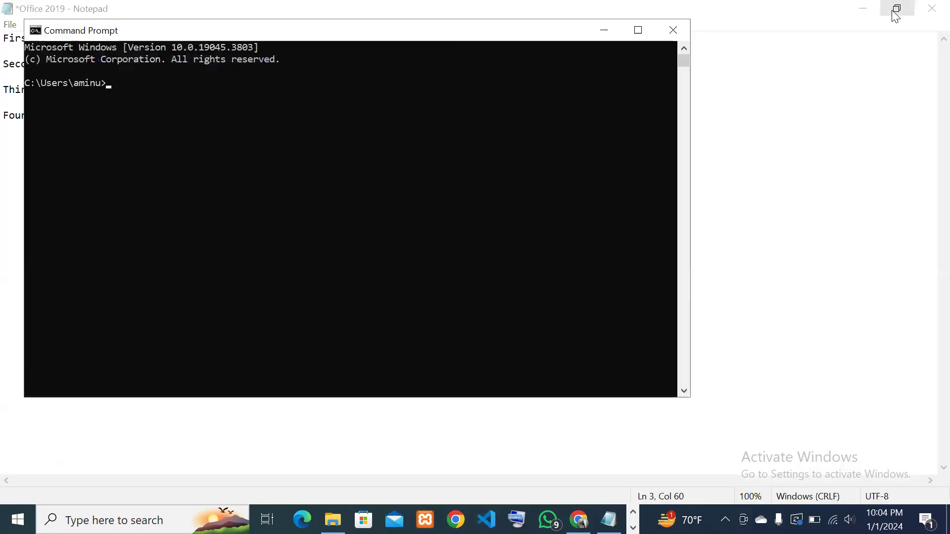
pyautogui.moveTo(441, 38); pyautogui.dragTo(842, 43)
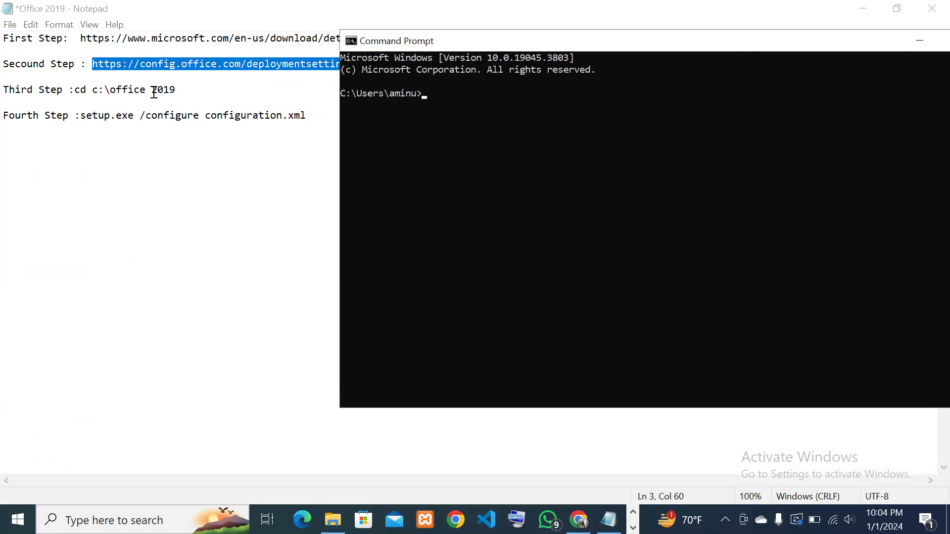
pyautogui.click(175, 91)
pyautogui.moveTo(176, 91); pyautogui.dragTo(77, 91)
pyautogui.hotkey('ctrl', 'c')
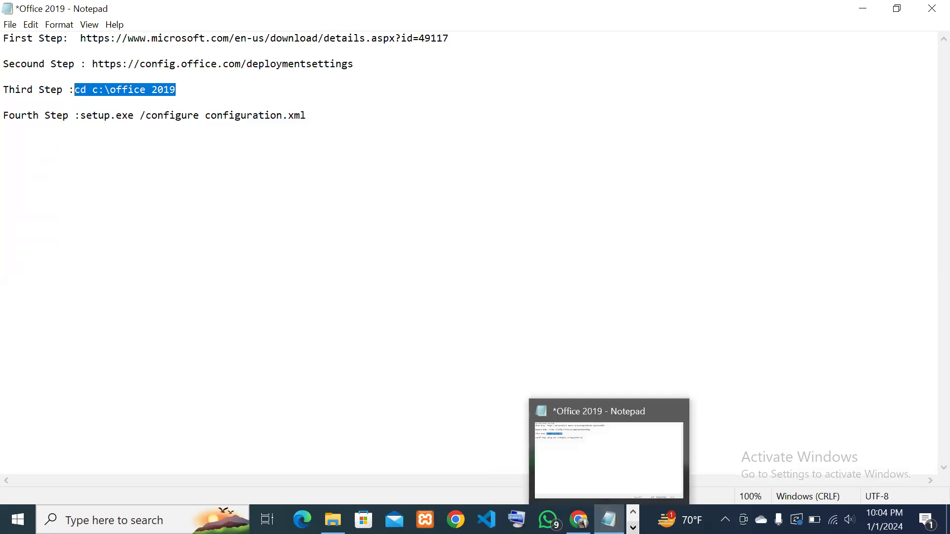
# Step: Switch back to Command Prompt and run the copied command cd c:\office 2019
pyautogui.click(633, 528)
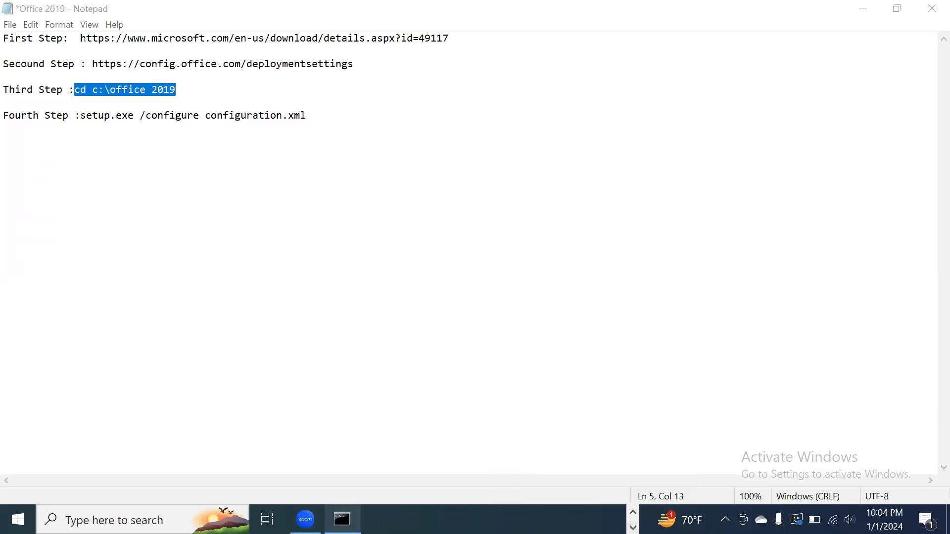
pyautogui.click(342, 519)
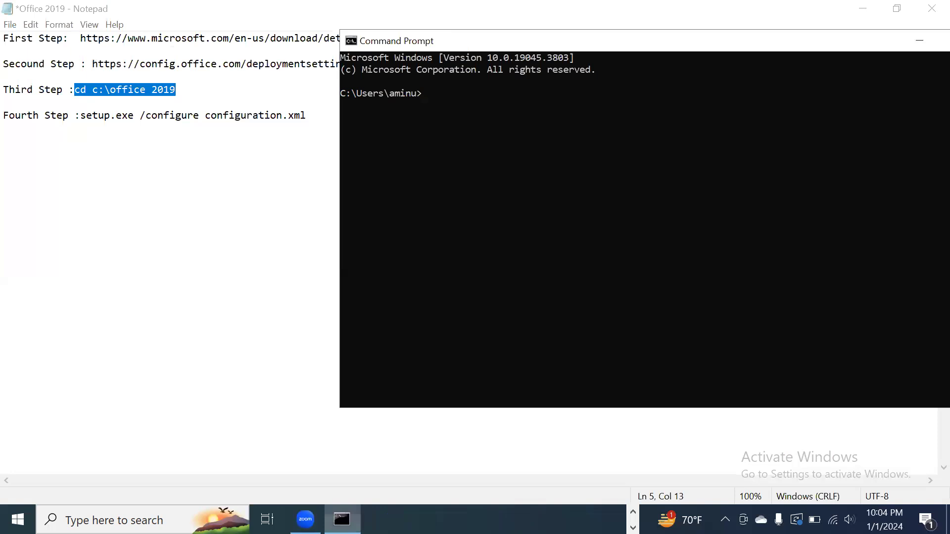
pyautogui.rightClick(427, 93)
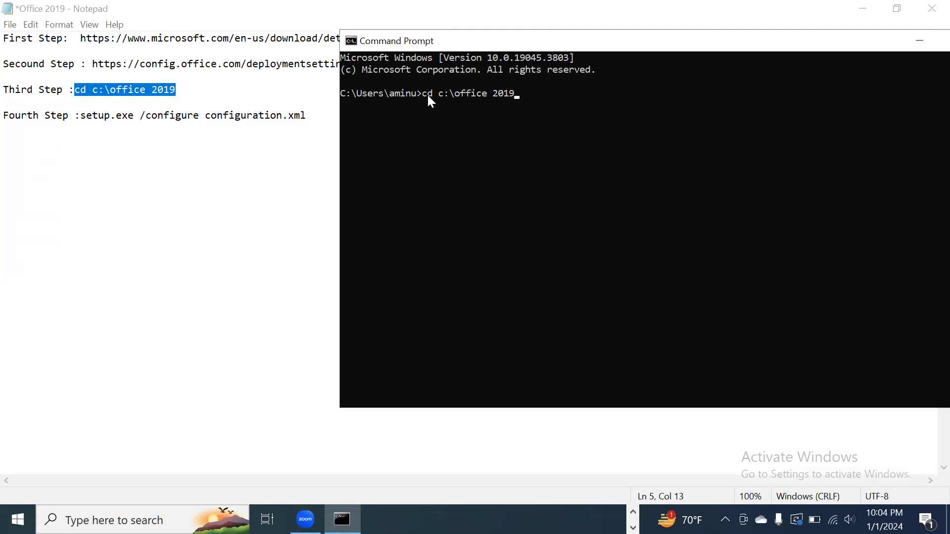
pyautogui.press('Return')
# Step: Return to the Notepad instructions and copy the complete fourth-step command setup.exe /configure configuration.xml
pyautogui.moveTo(312, 120); pyautogui.dragTo(85, 117)
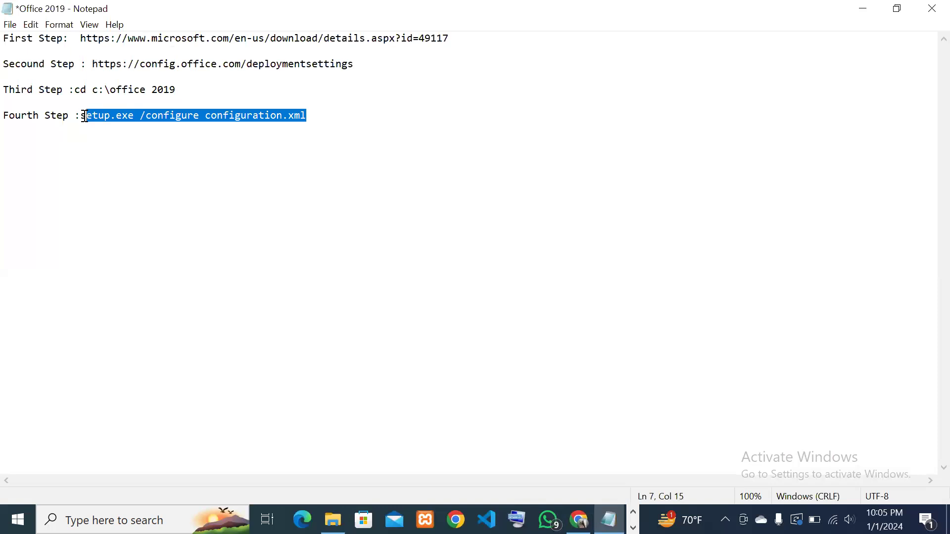
pyautogui.click(314, 116)
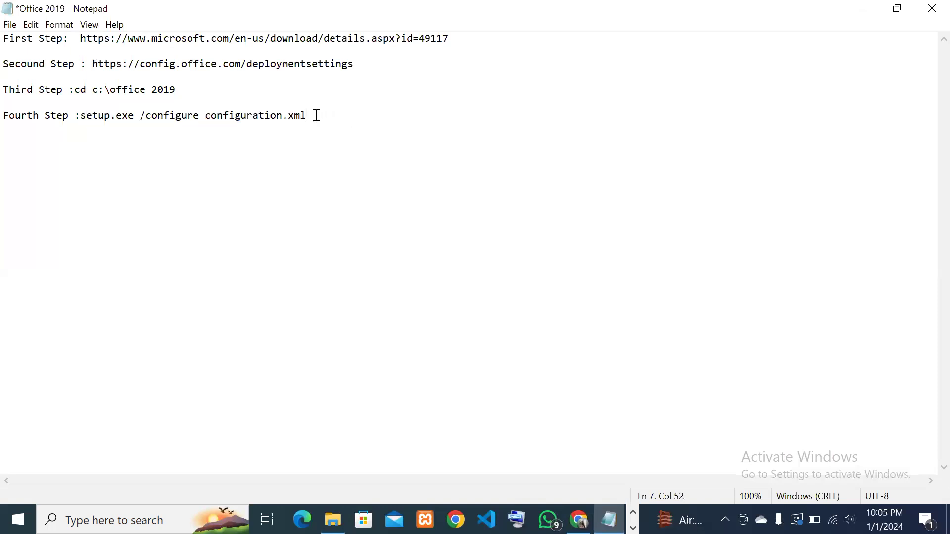
pyautogui.moveTo(315, 116); pyautogui.dragTo(83, 122)
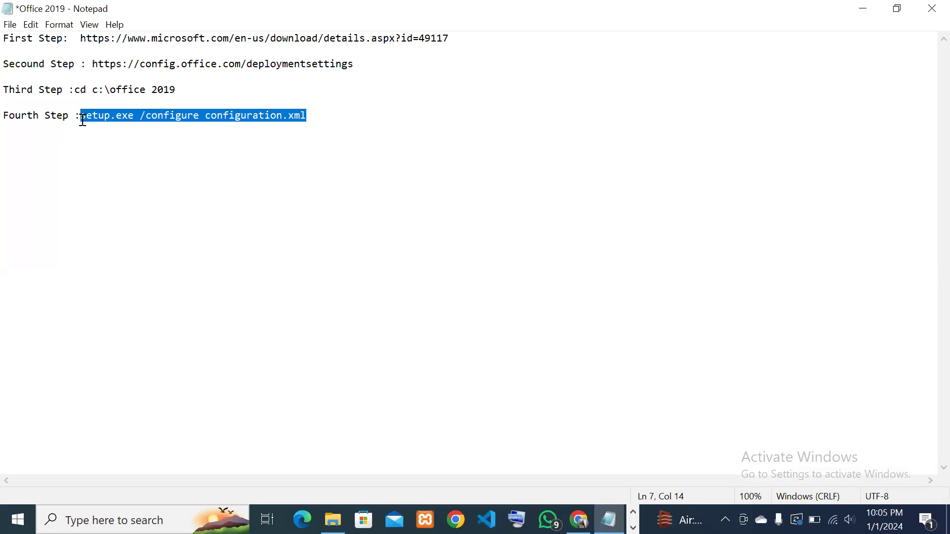
pyautogui.rightClick(179, 121)
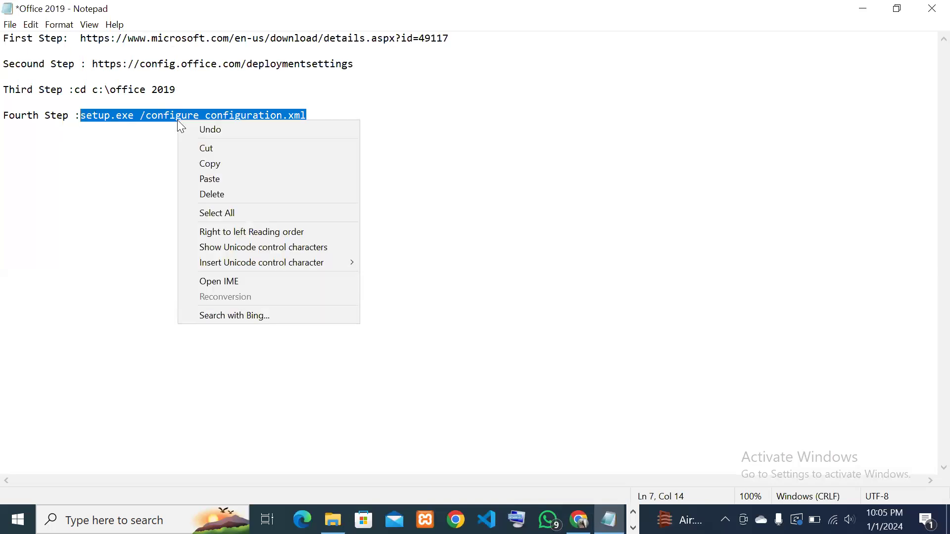
pyautogui.click(222, 165)
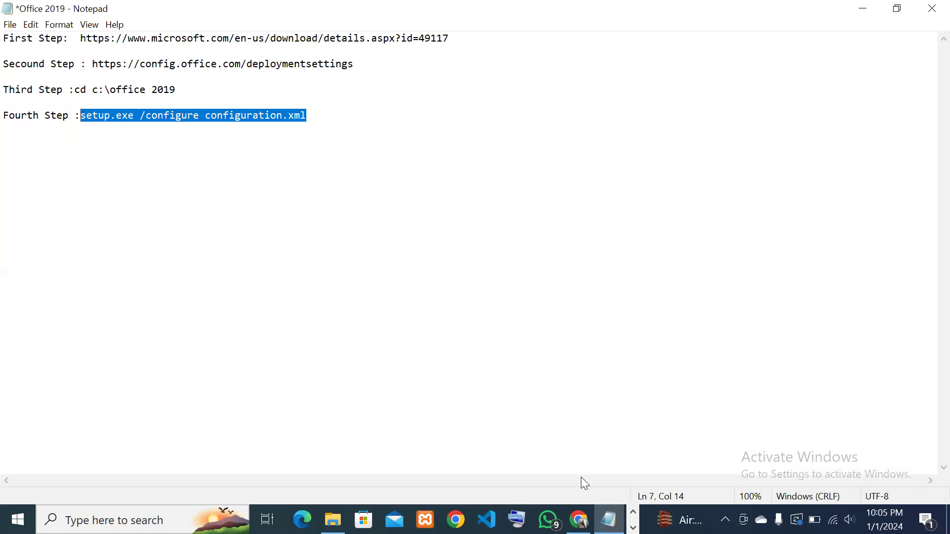
# Step: Run setup.exe /configure configuration.xml in Command Prompt from the office 2019 folder, and minimize the console window
pyautogui.click(633, 528)
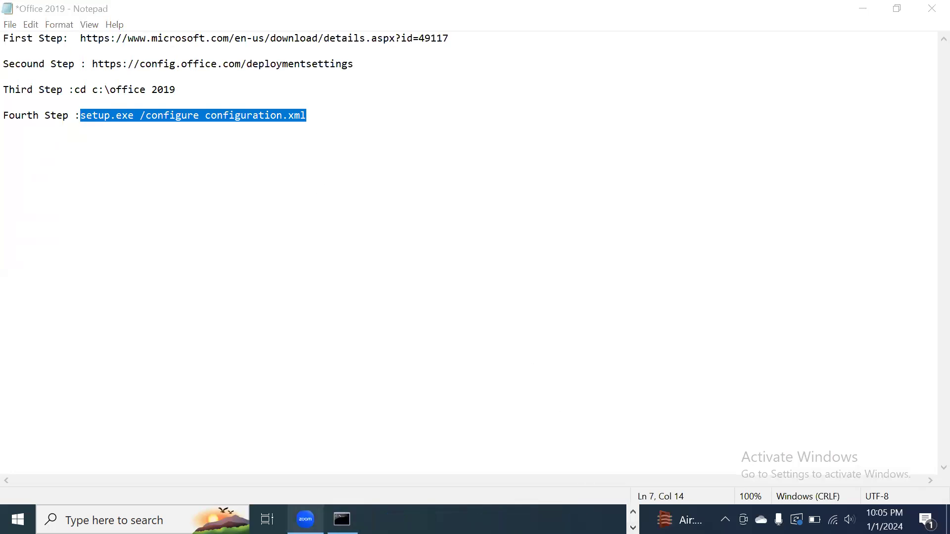
pyautogui.click(342, 519)
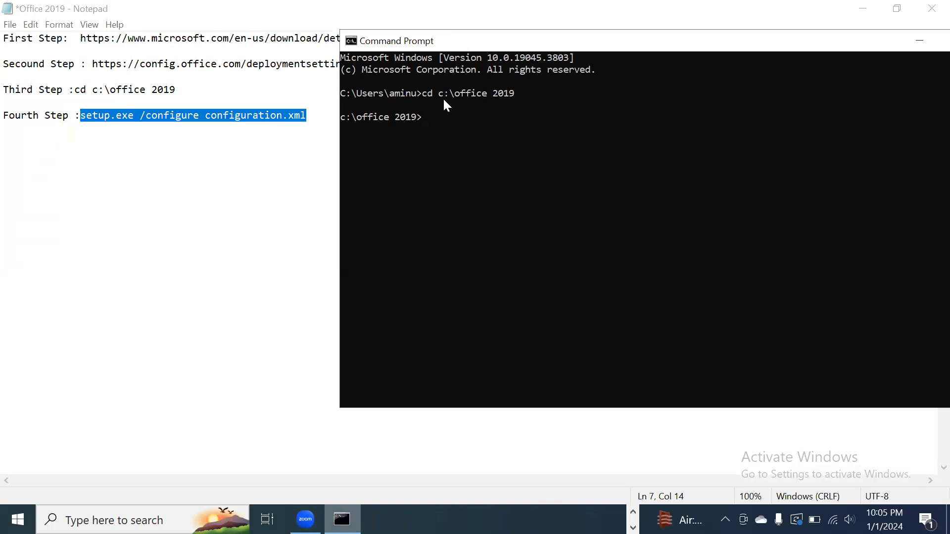
pyautogui.rightClick(437, 123)
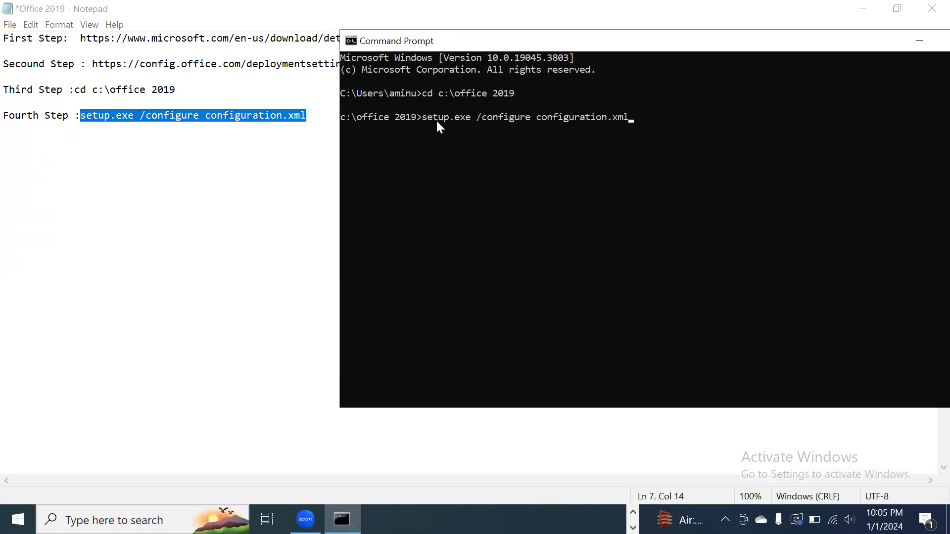
pyautogui.press('Return')
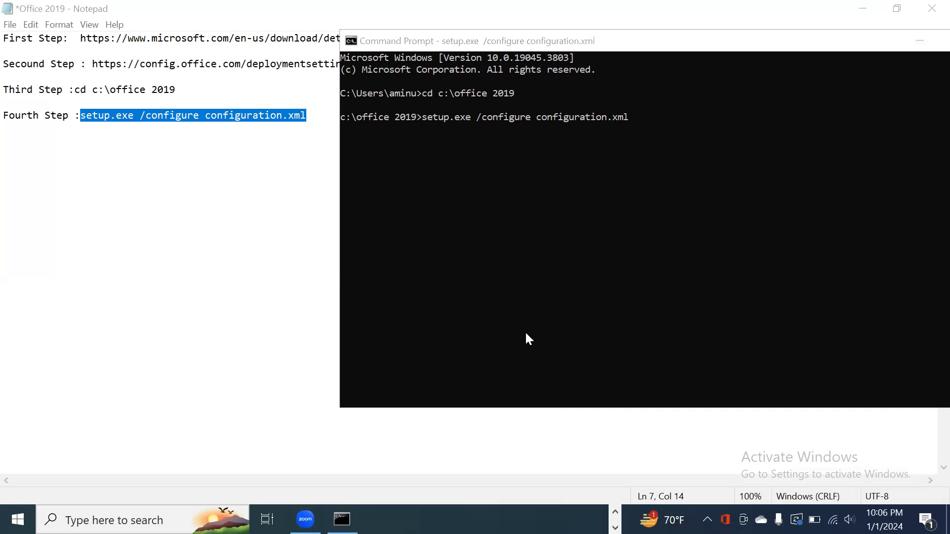
pyautogui.click(920, 43)
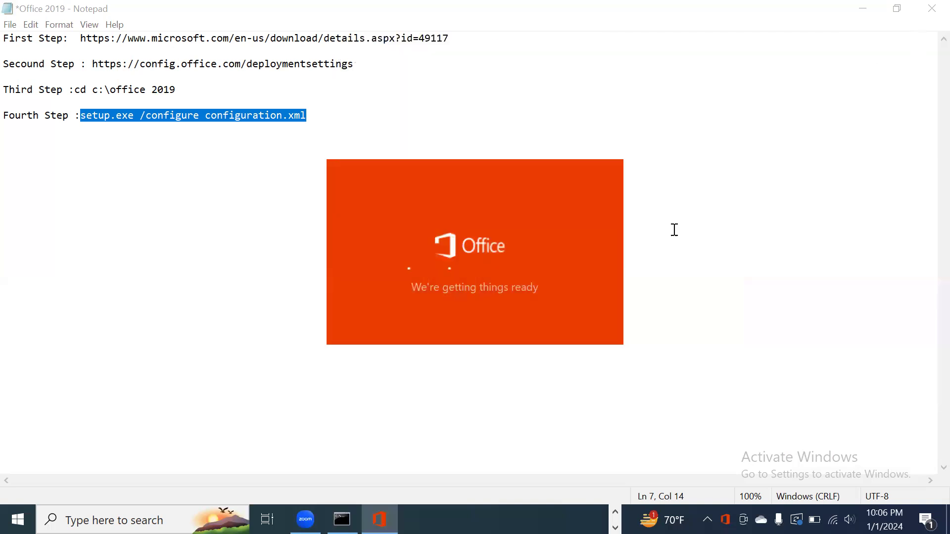